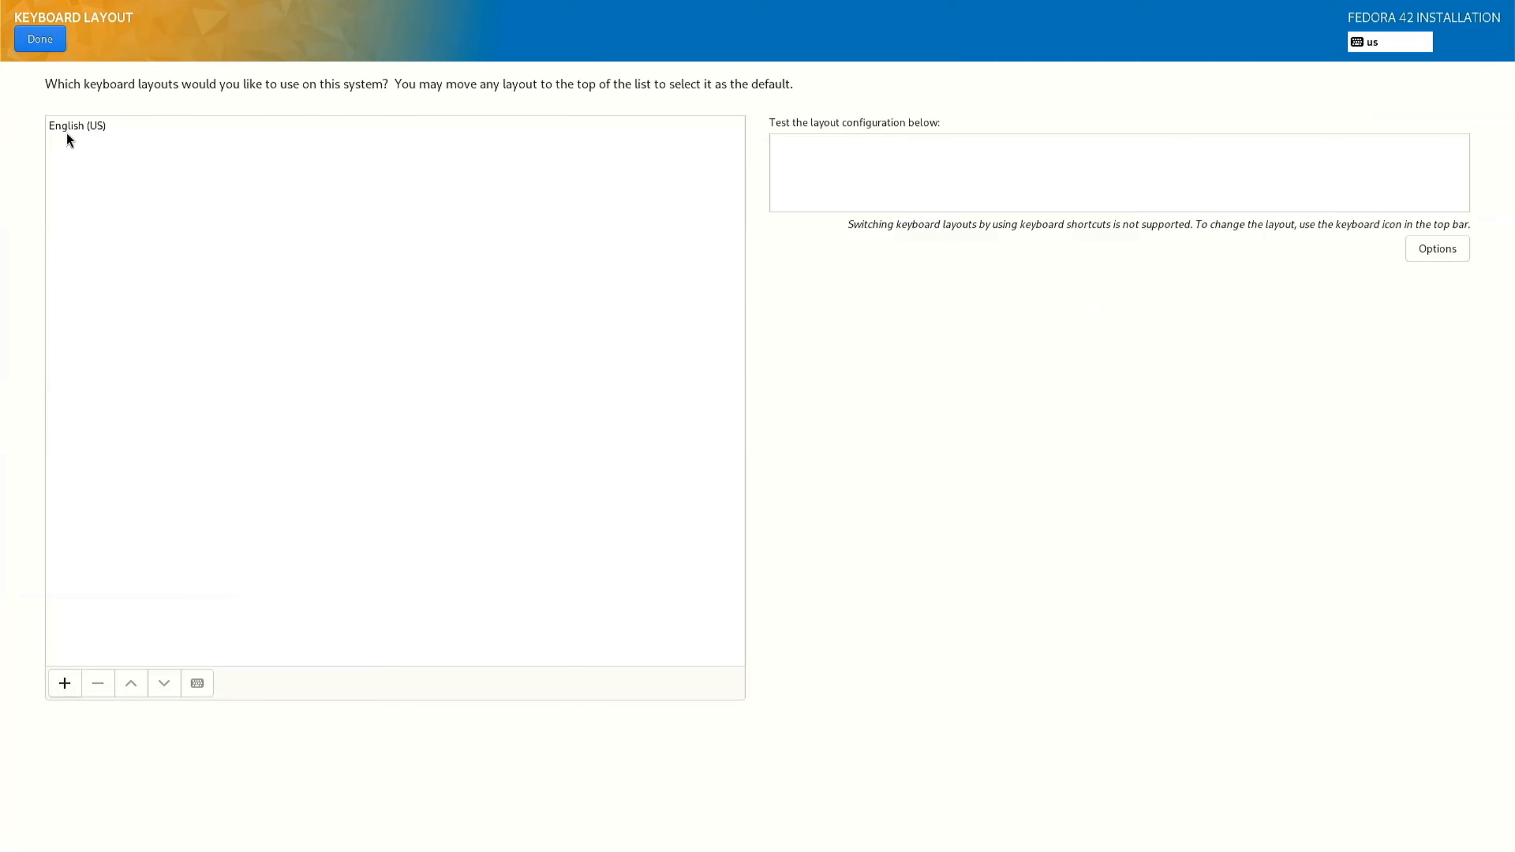
Add the Belgian (alt.) keyboard layout.
left_click(64, 684)
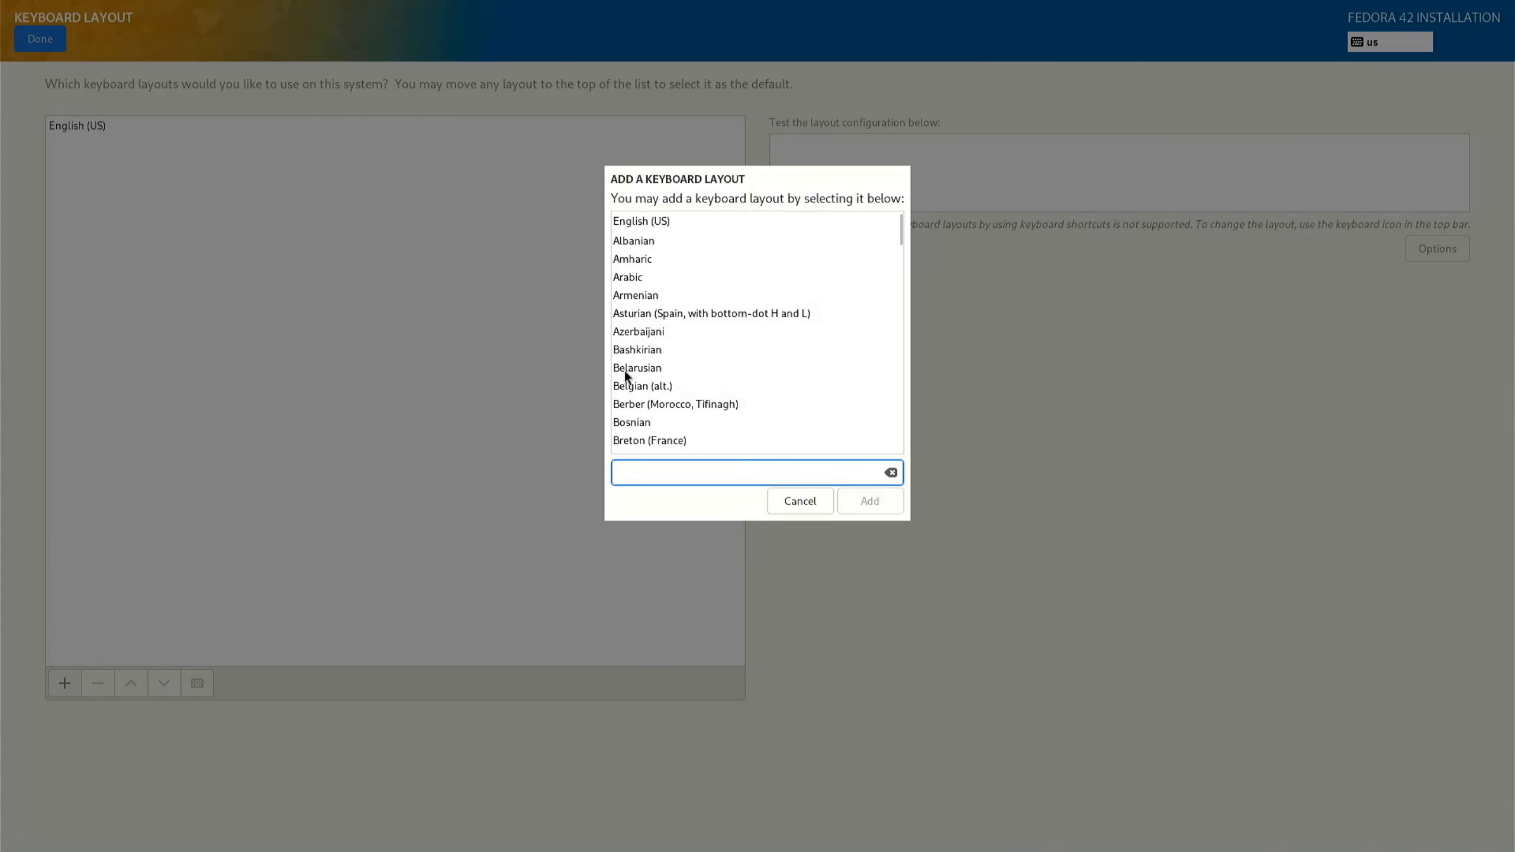
left_click(626, 388)
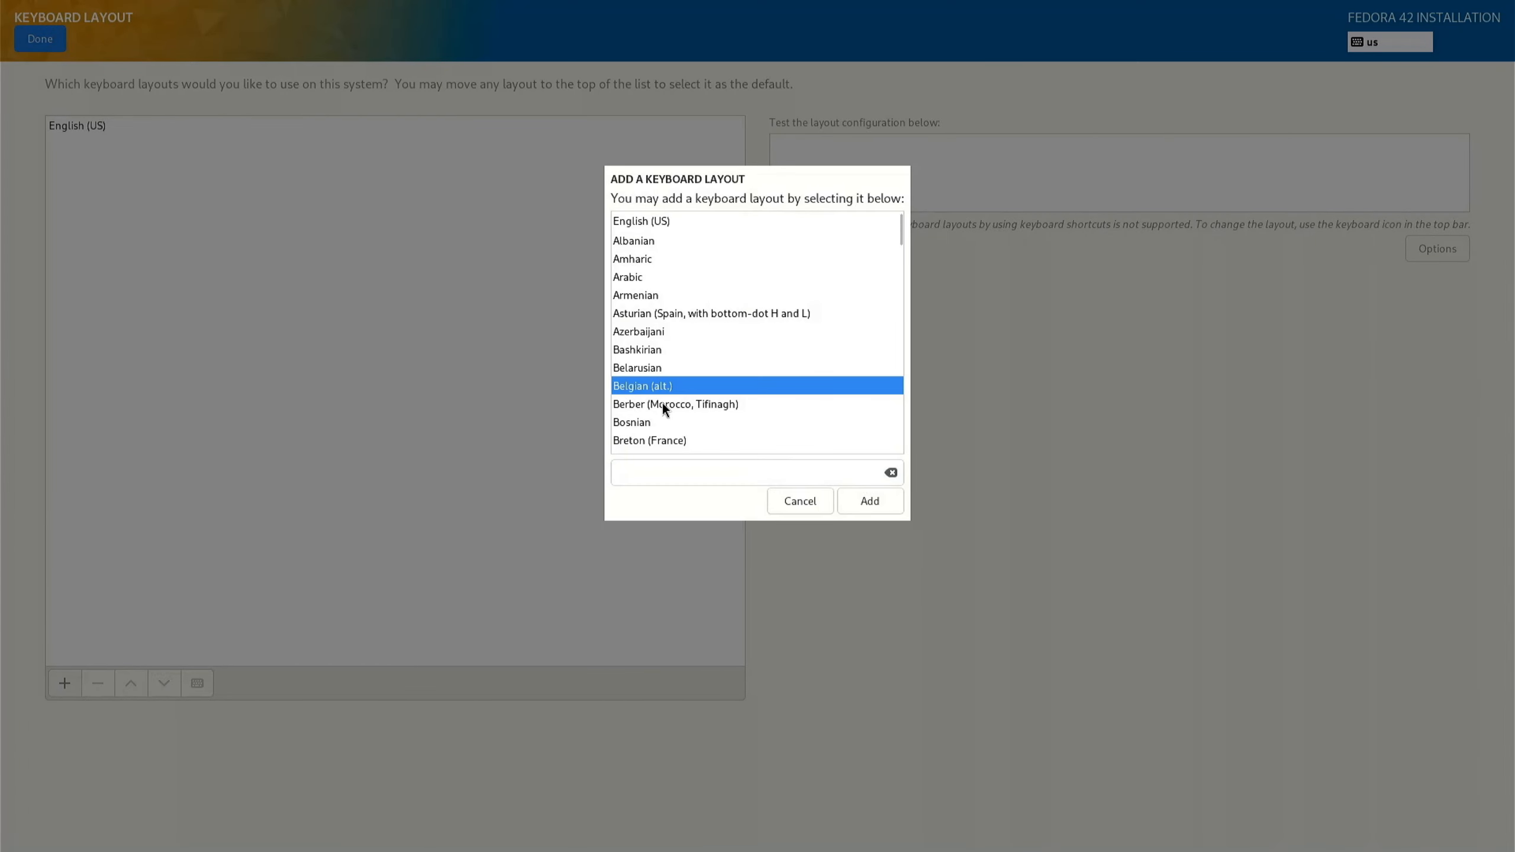
left_click(878, 509)
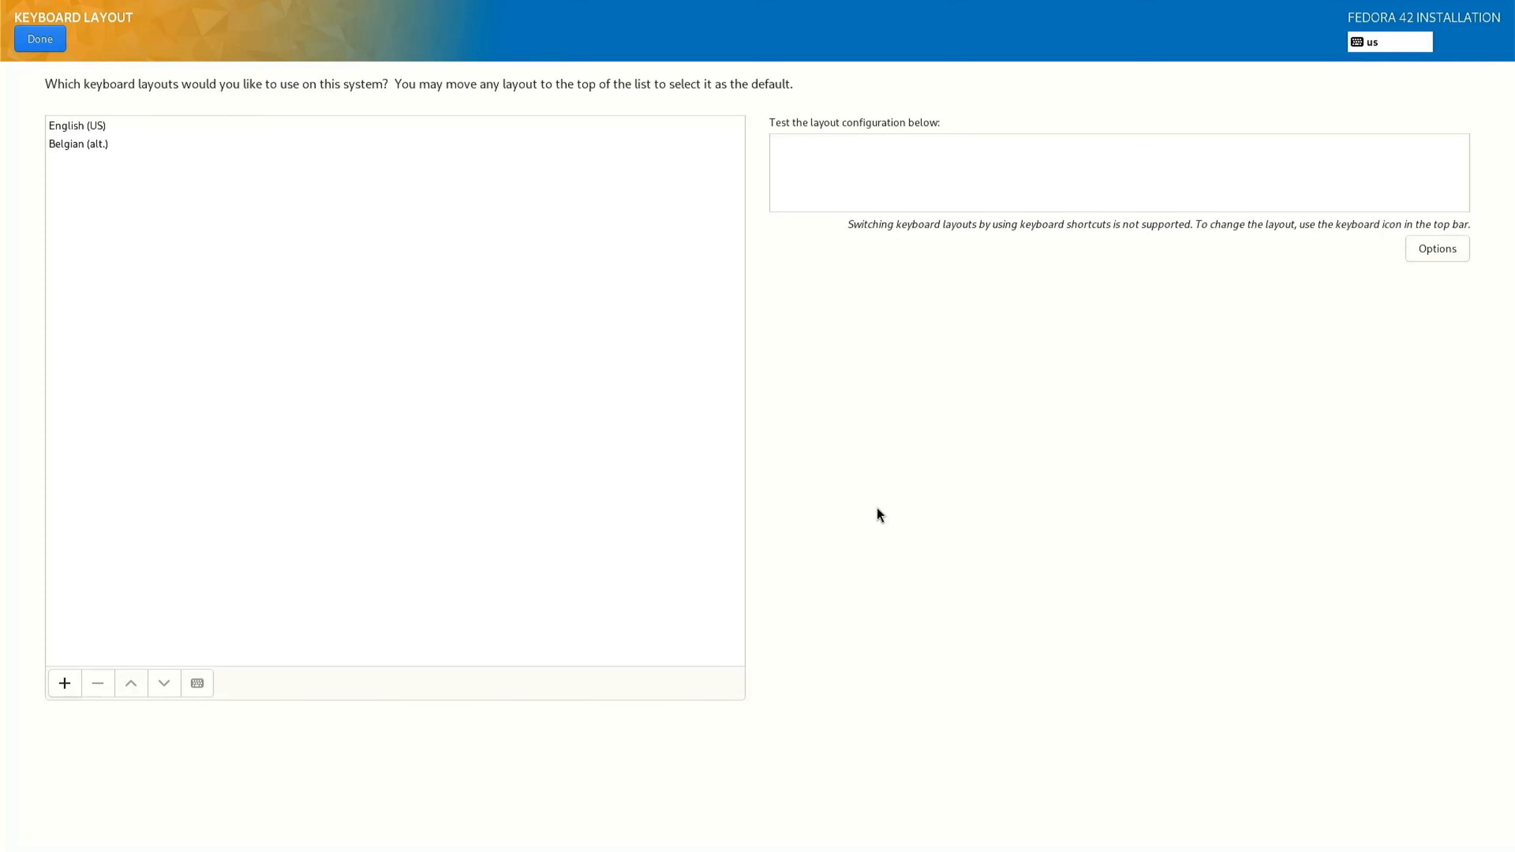
Remove the English (US) layout, leaving Belgian (alt.) as the only keyboard layout.
left_click(75, 126)
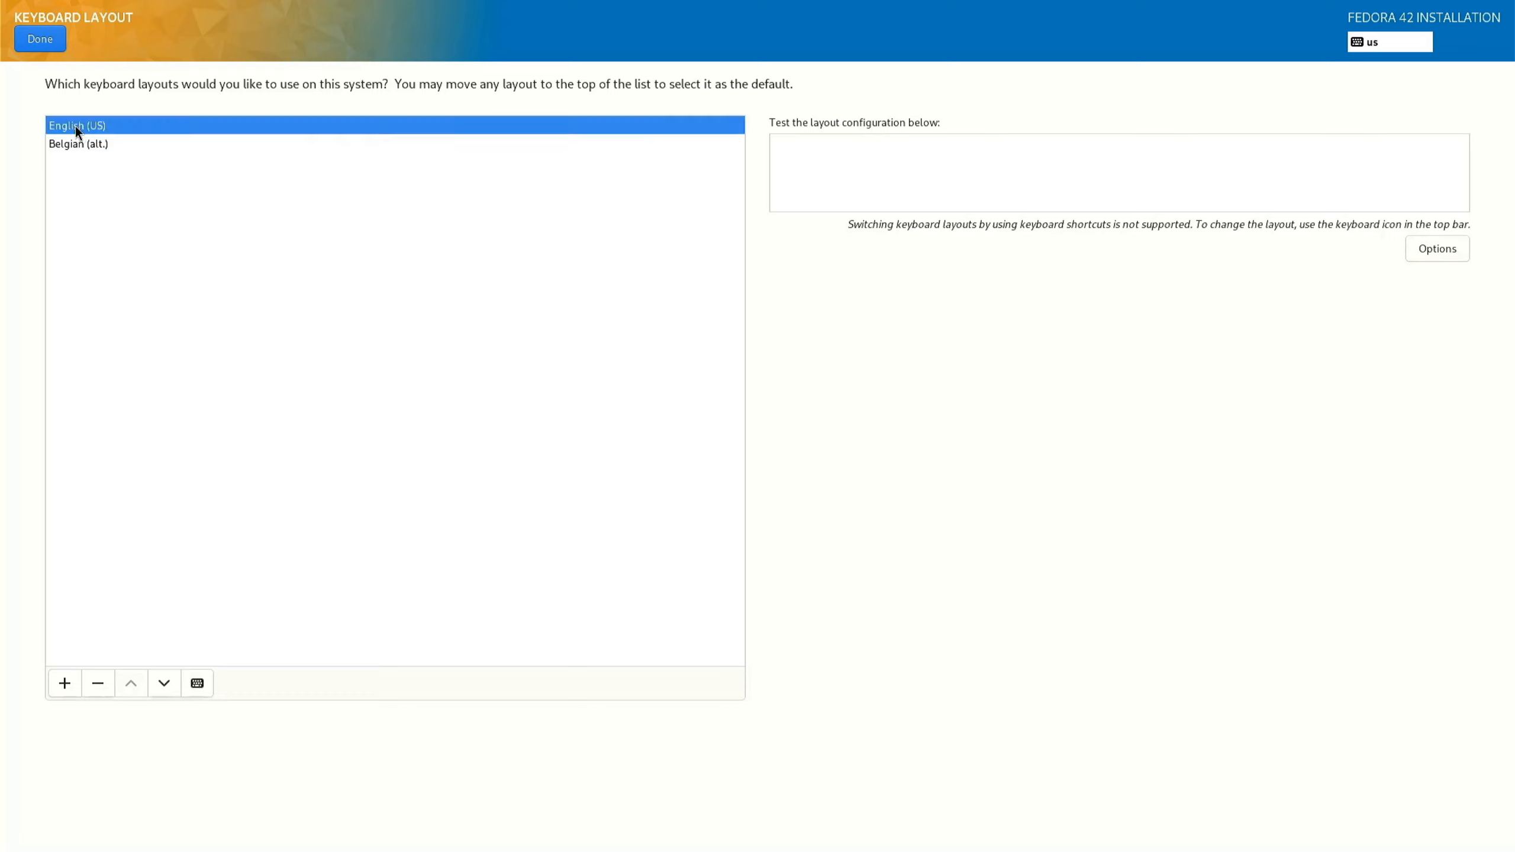
left_click(97, 685)
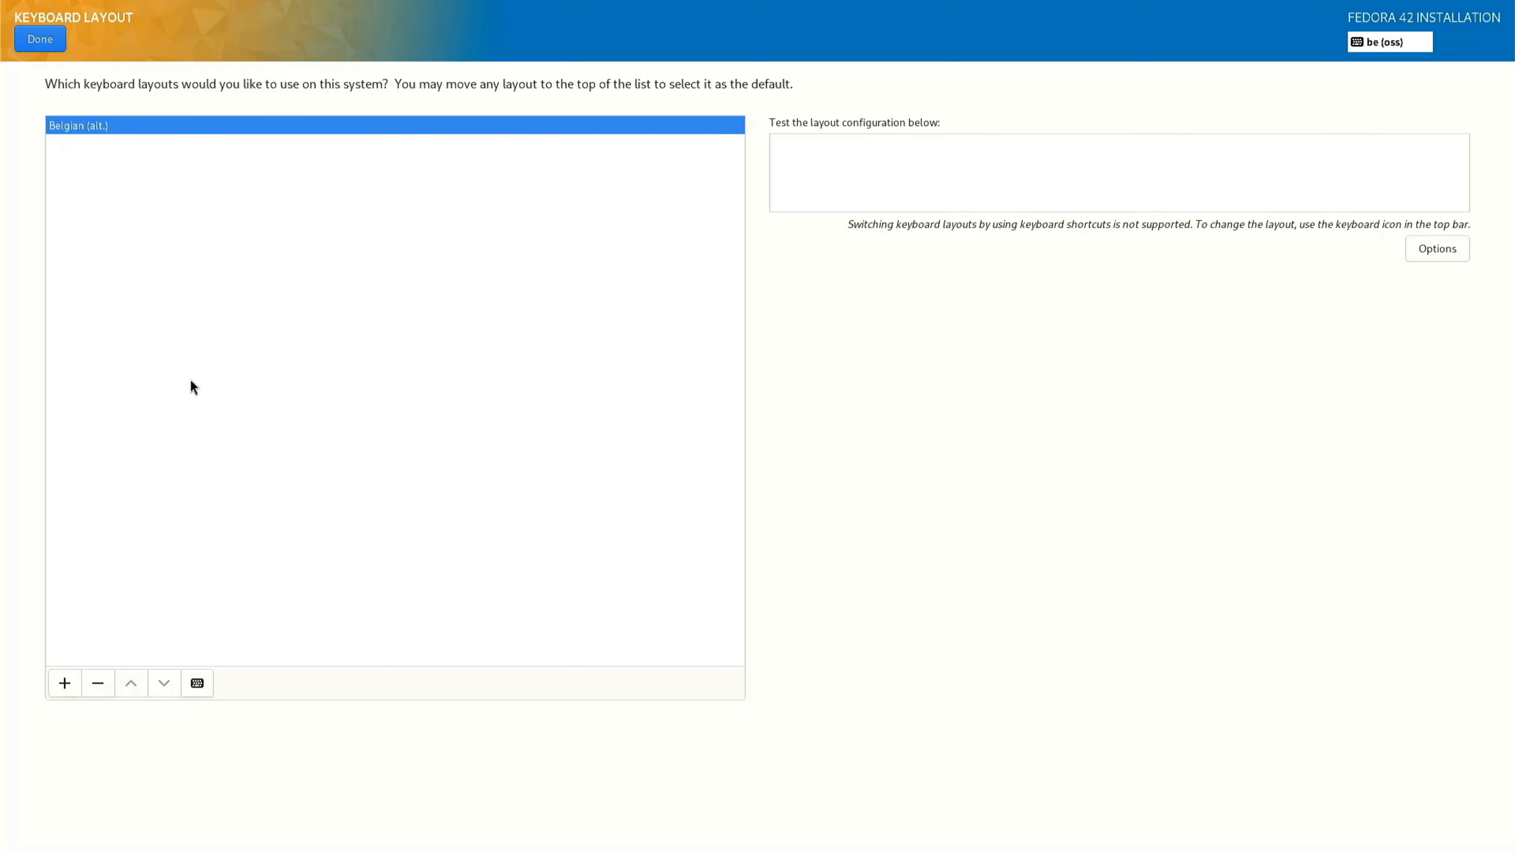
left_click(45, 43)
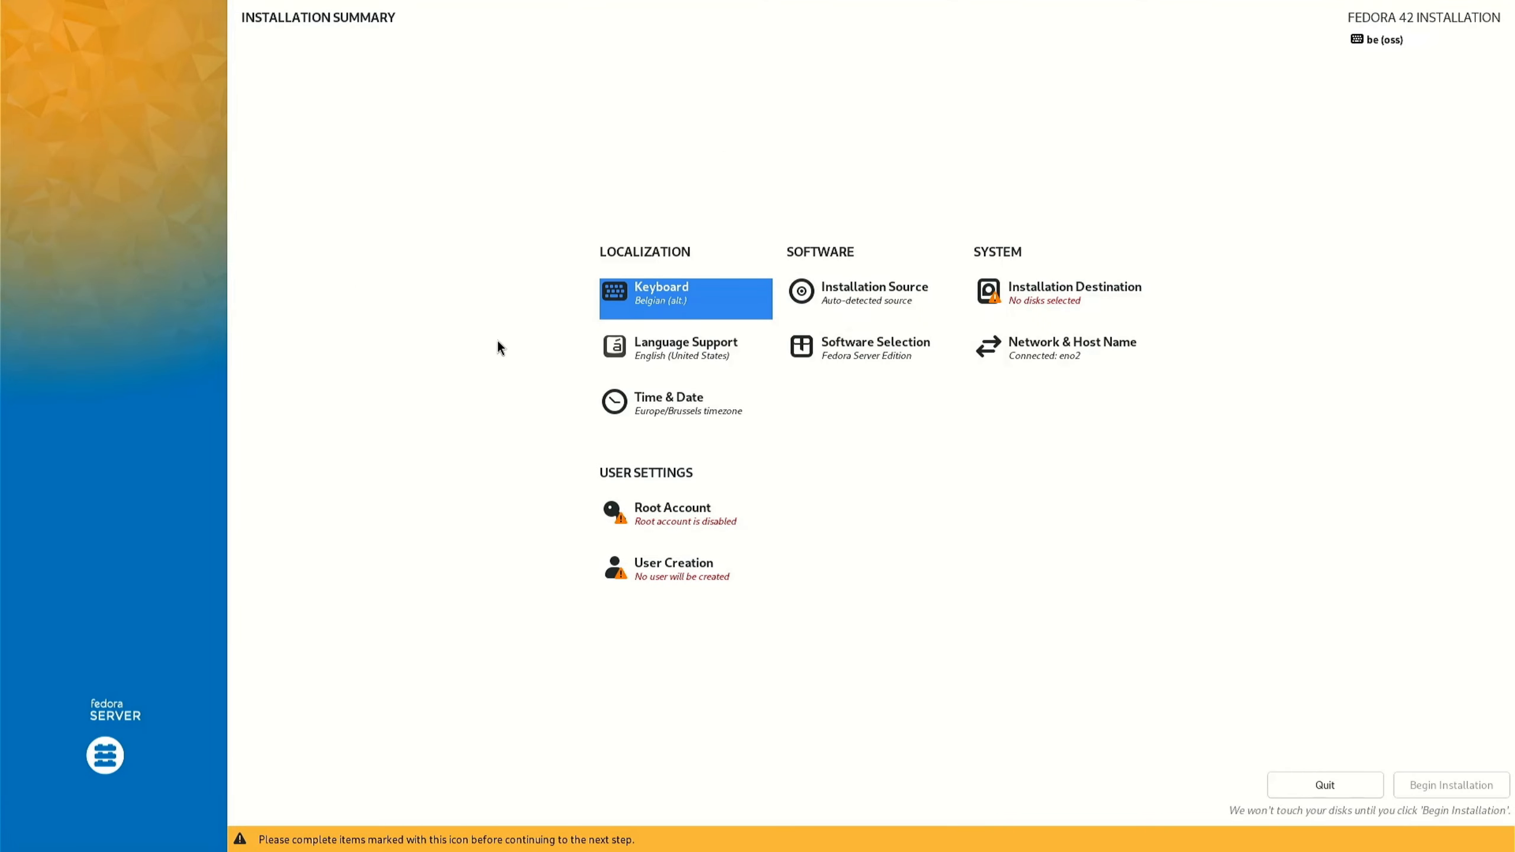
Review the language support and time & date settings, keeping English (United States) and the Europe/Brussels timezone.
left_click(692, 351)
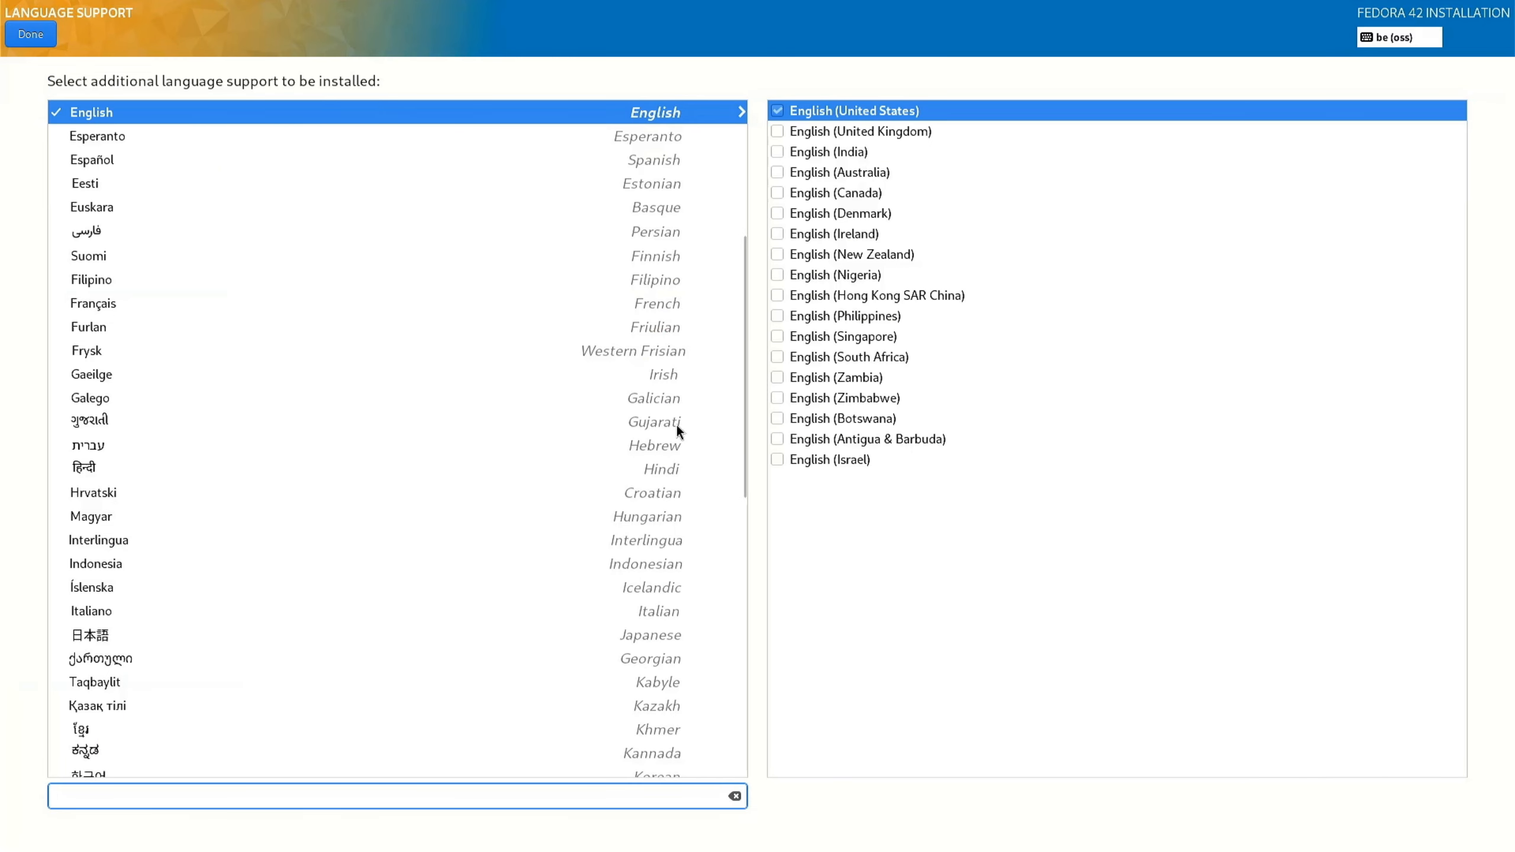
left_click(31, 35)
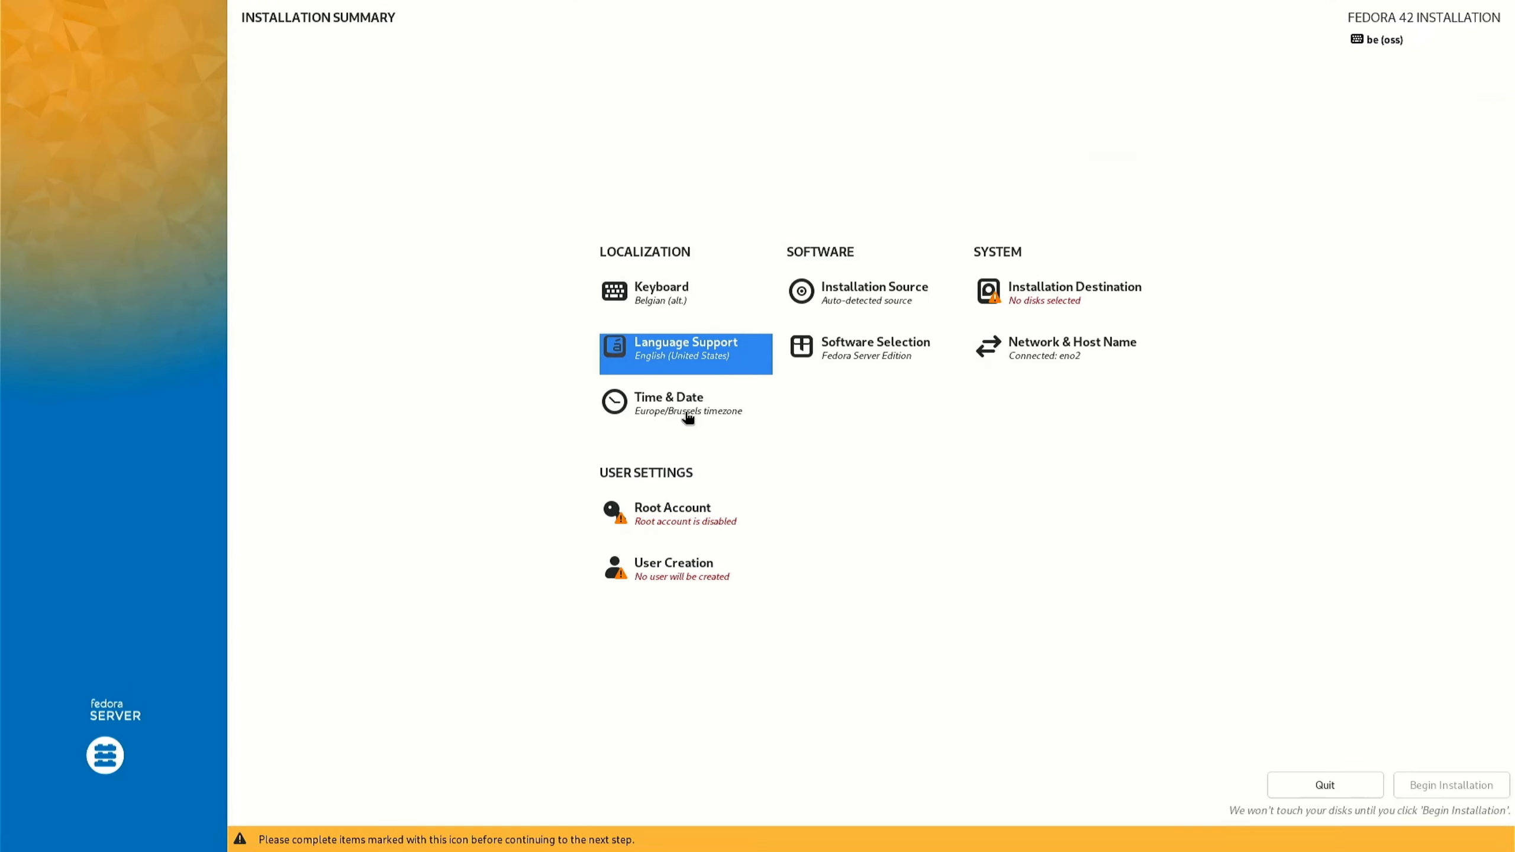
left_click(685, 409)
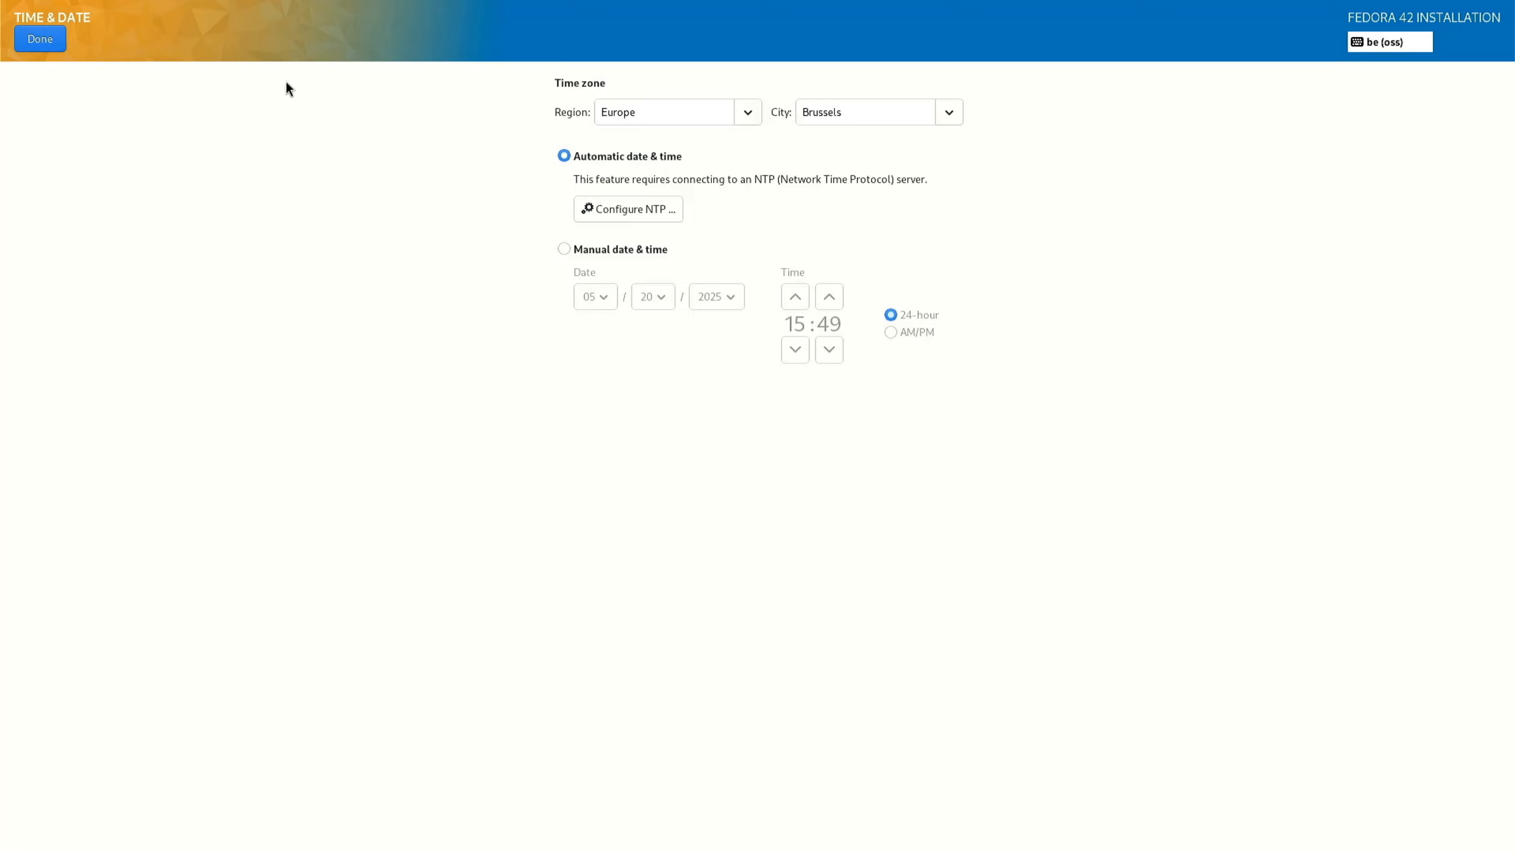
left_click(40, 40)
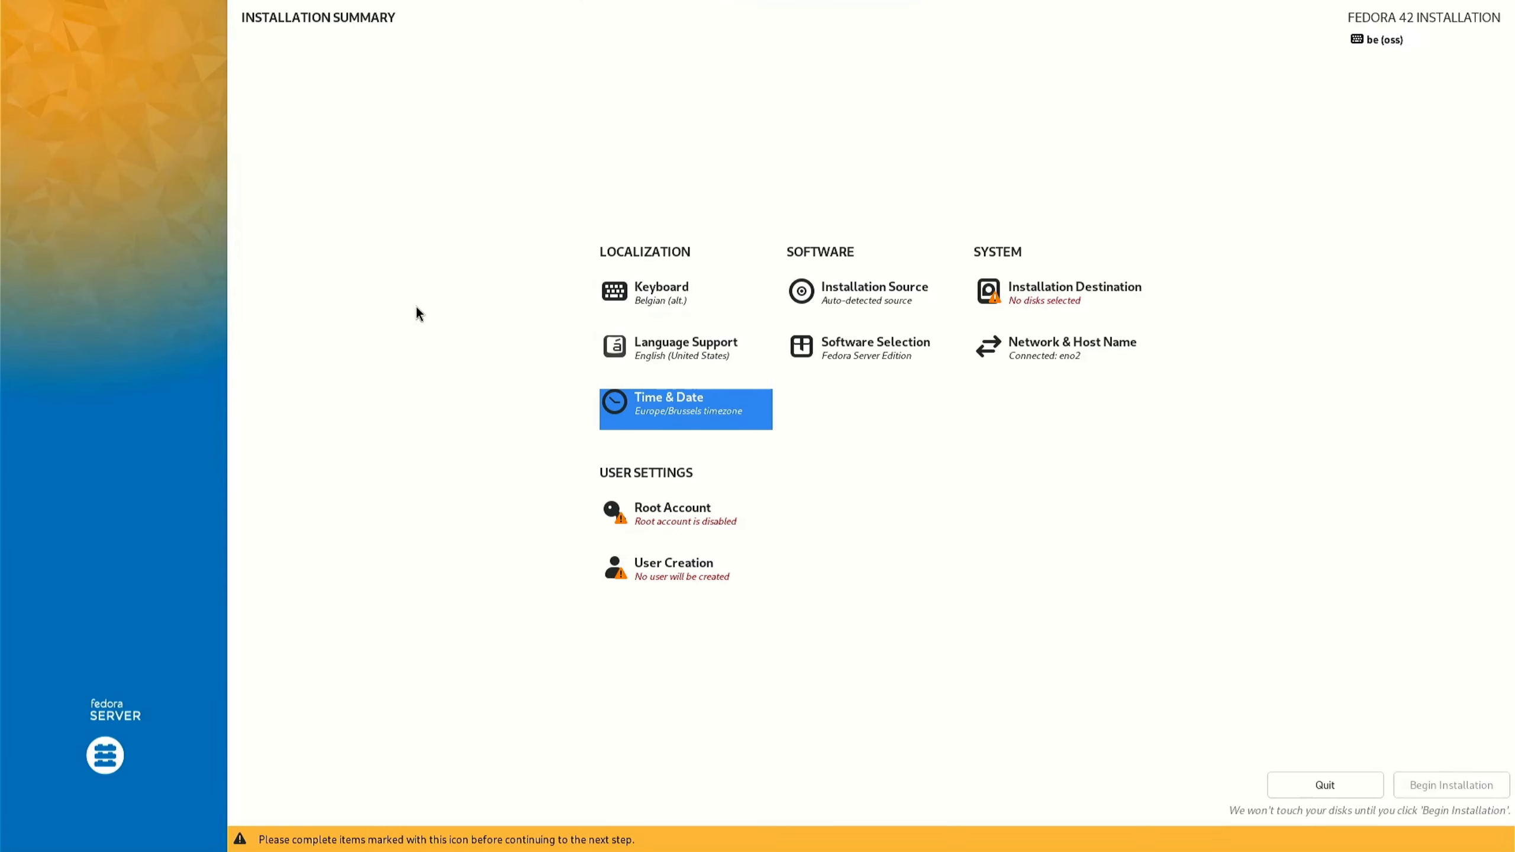
Enable the root account and enter and confirm the root password.
left_click(675, 518)
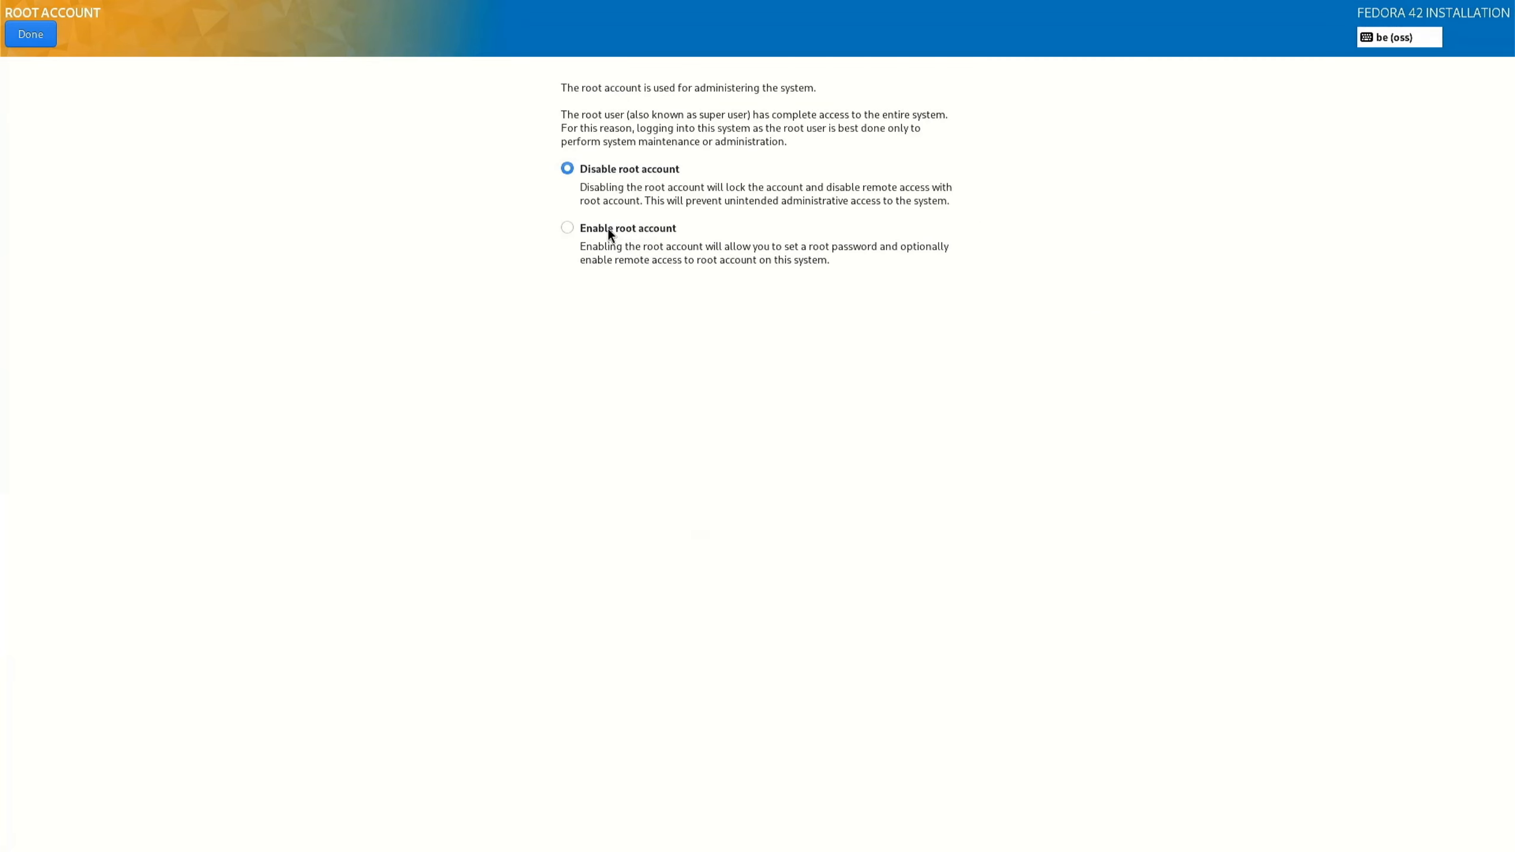
left_click(563, 229)
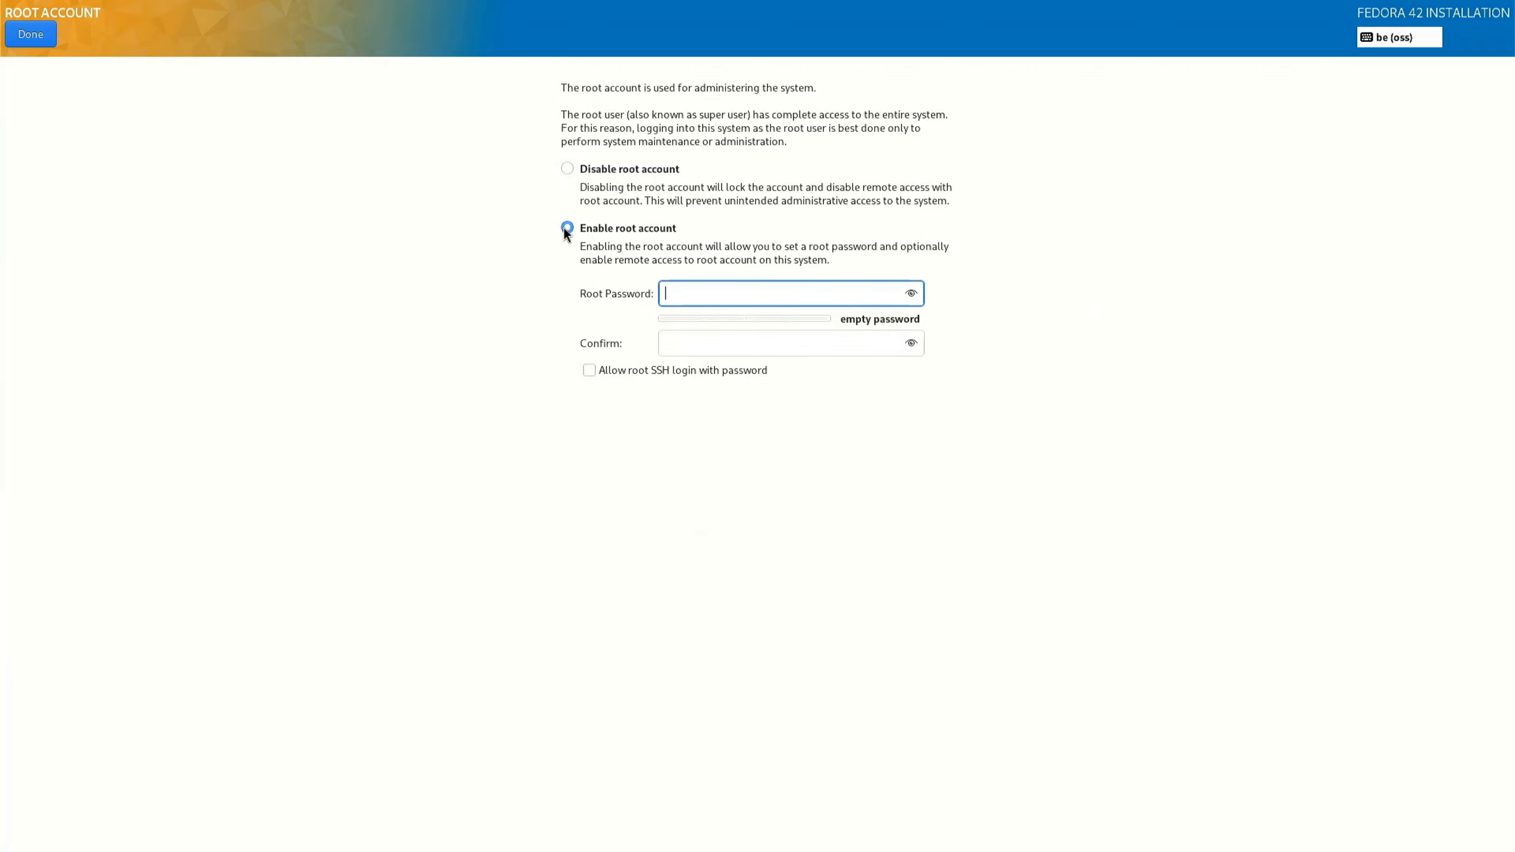
type("•••••")
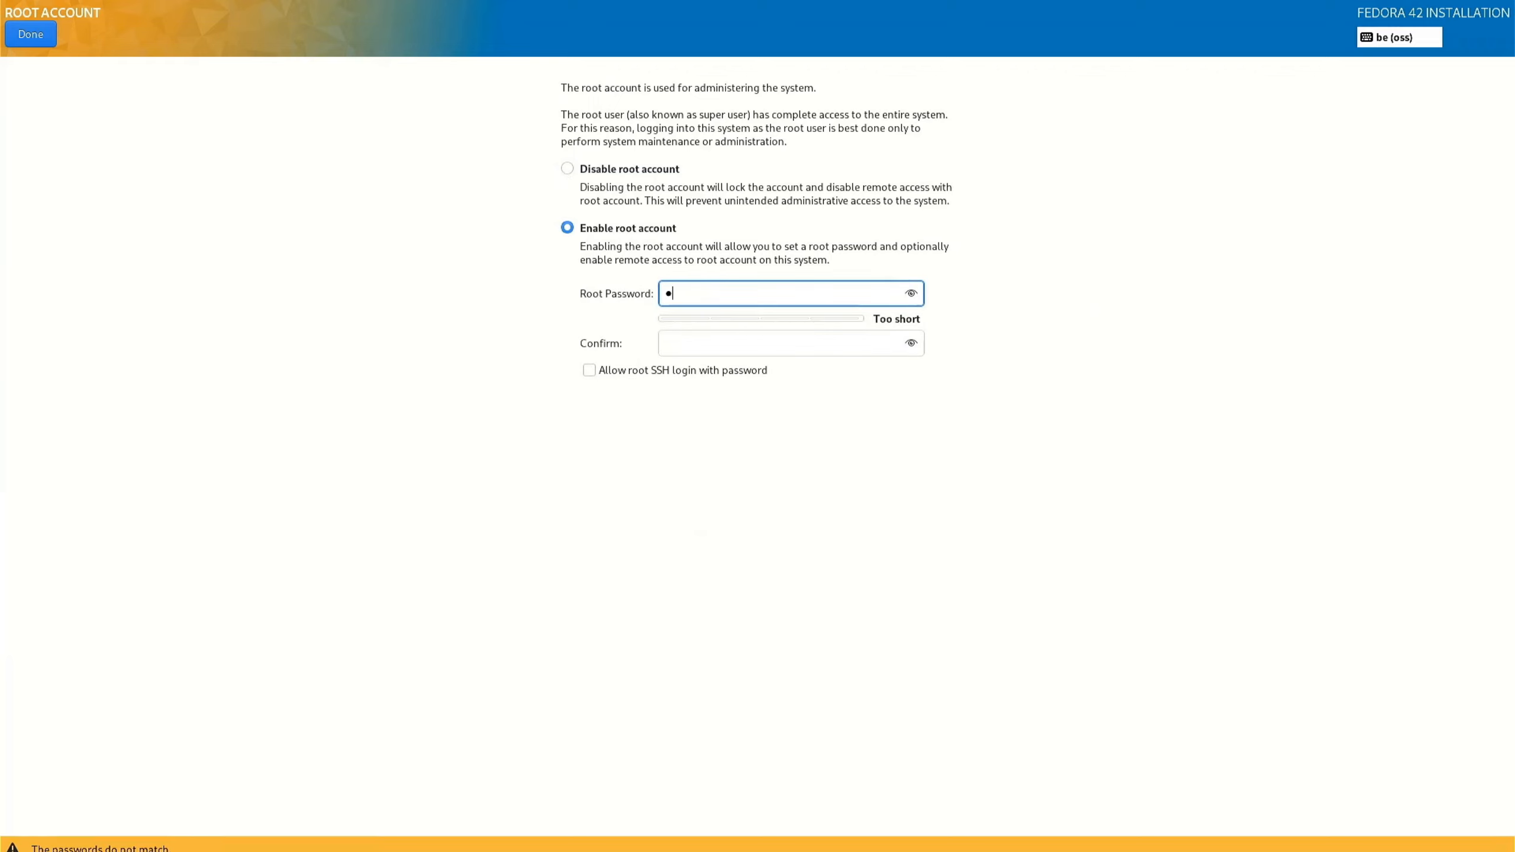
type("••••••••")
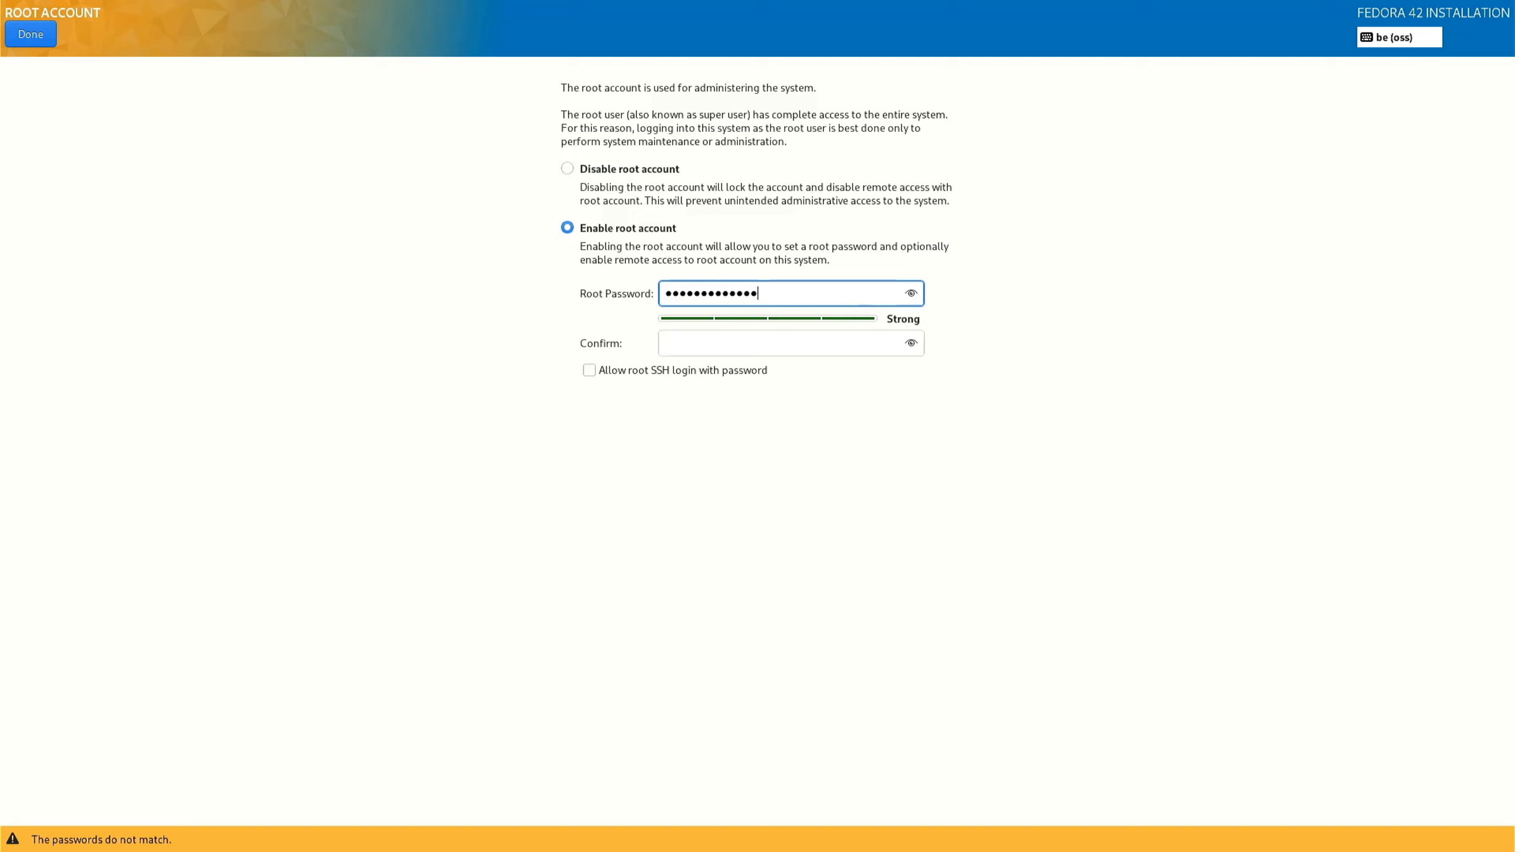
left_click(695, 343)
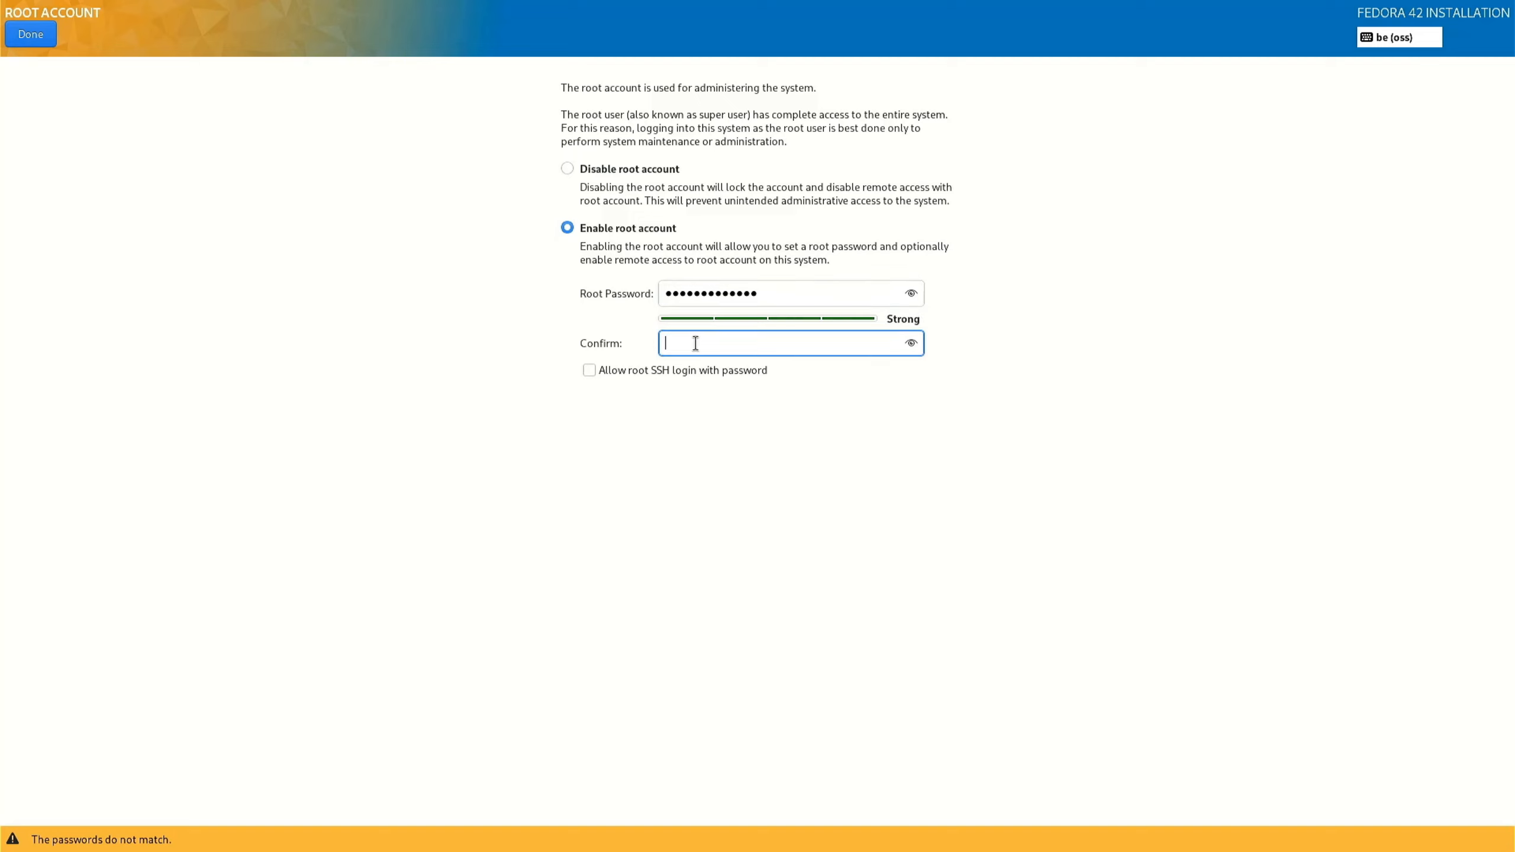
type("•••••••••••••")
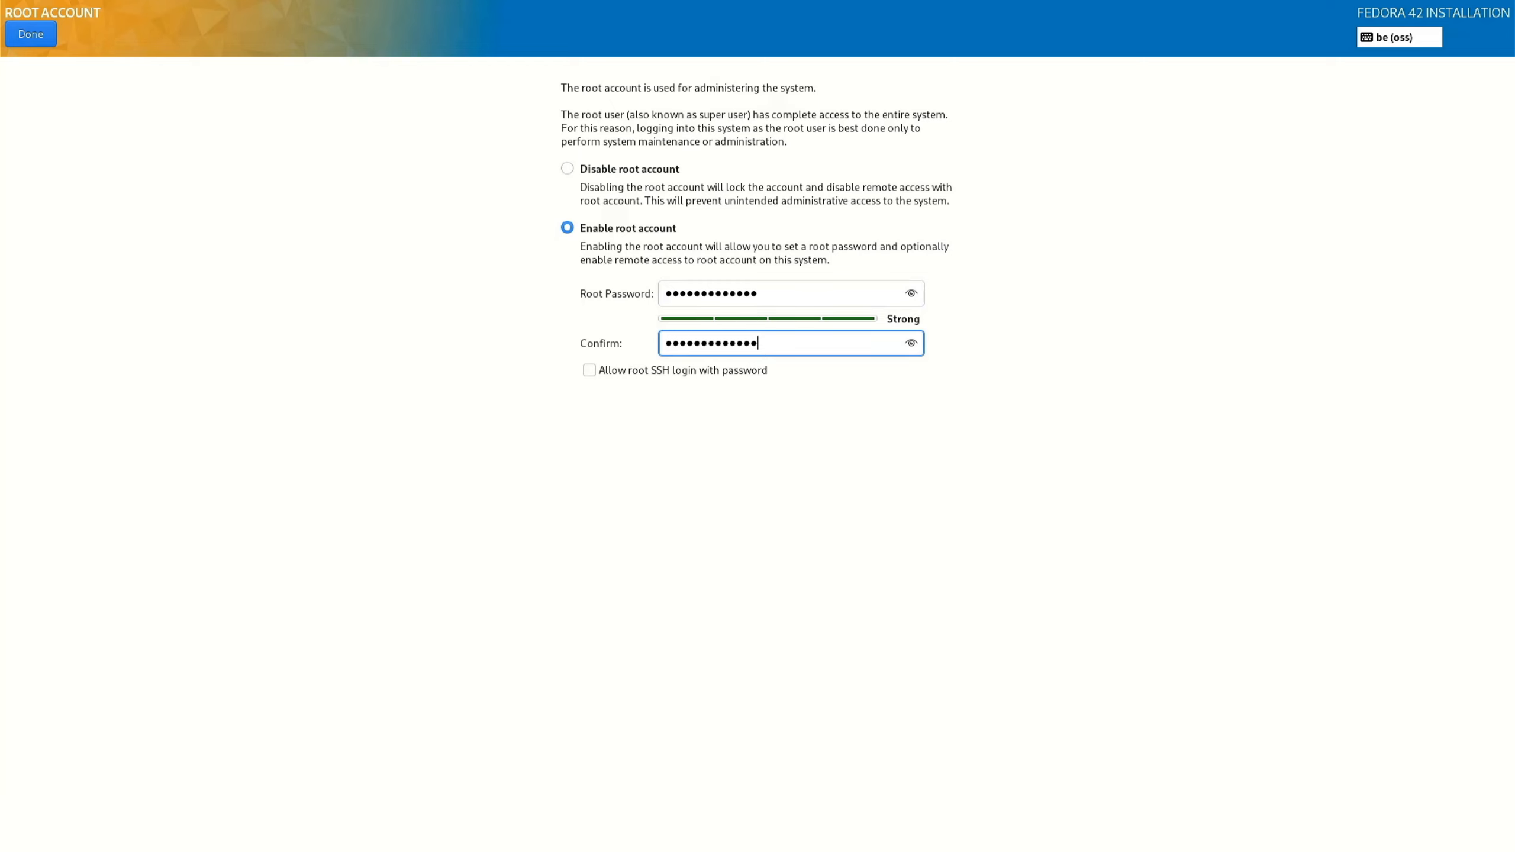
left_click(36, 38)
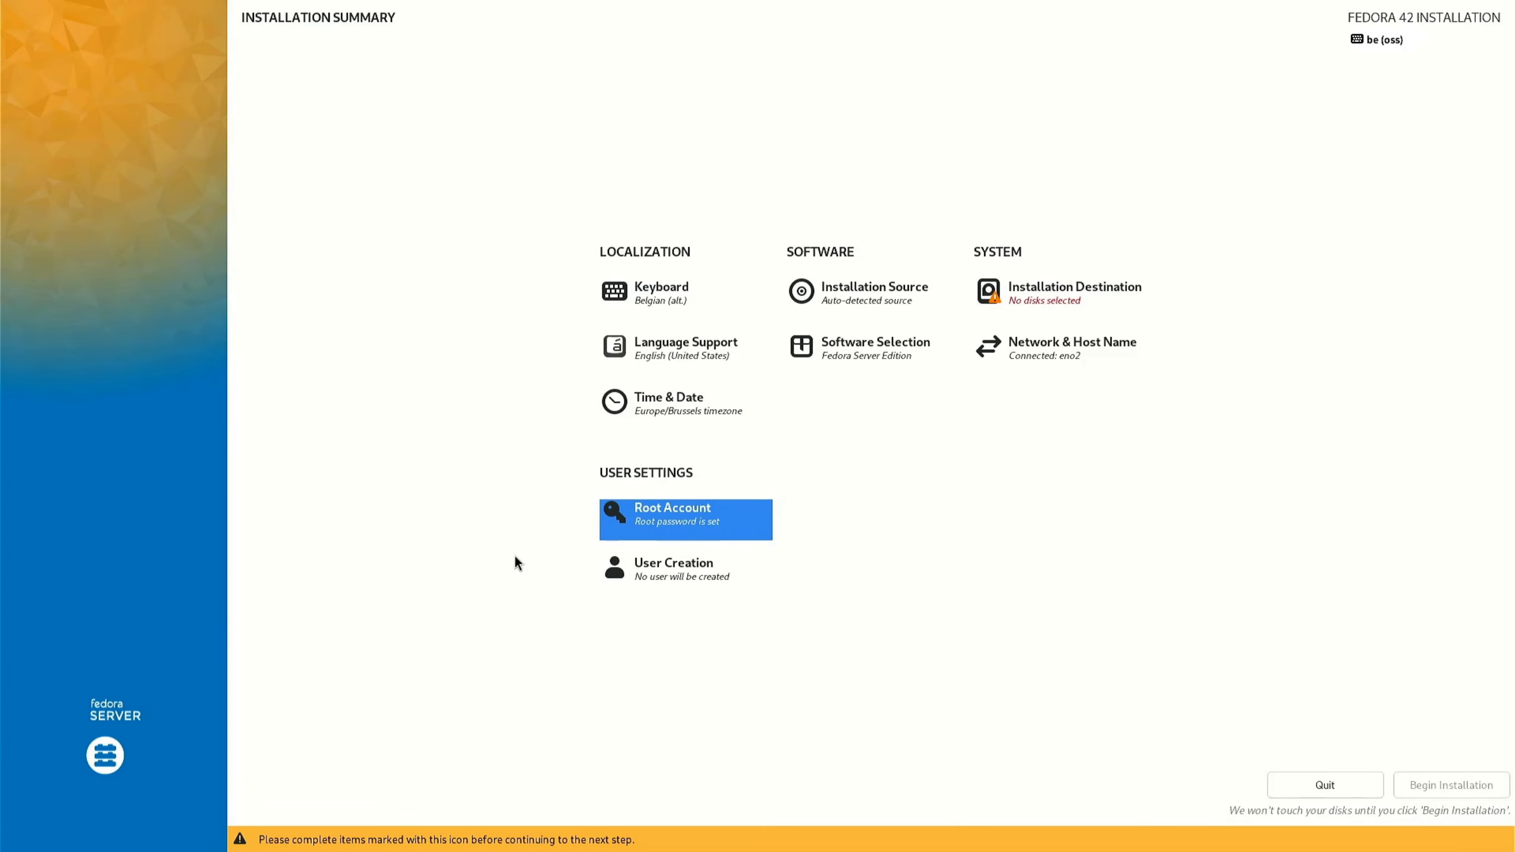
Create an administrator user by entering the user's full name and a password, confirming it twice.
left_click(699, 584)
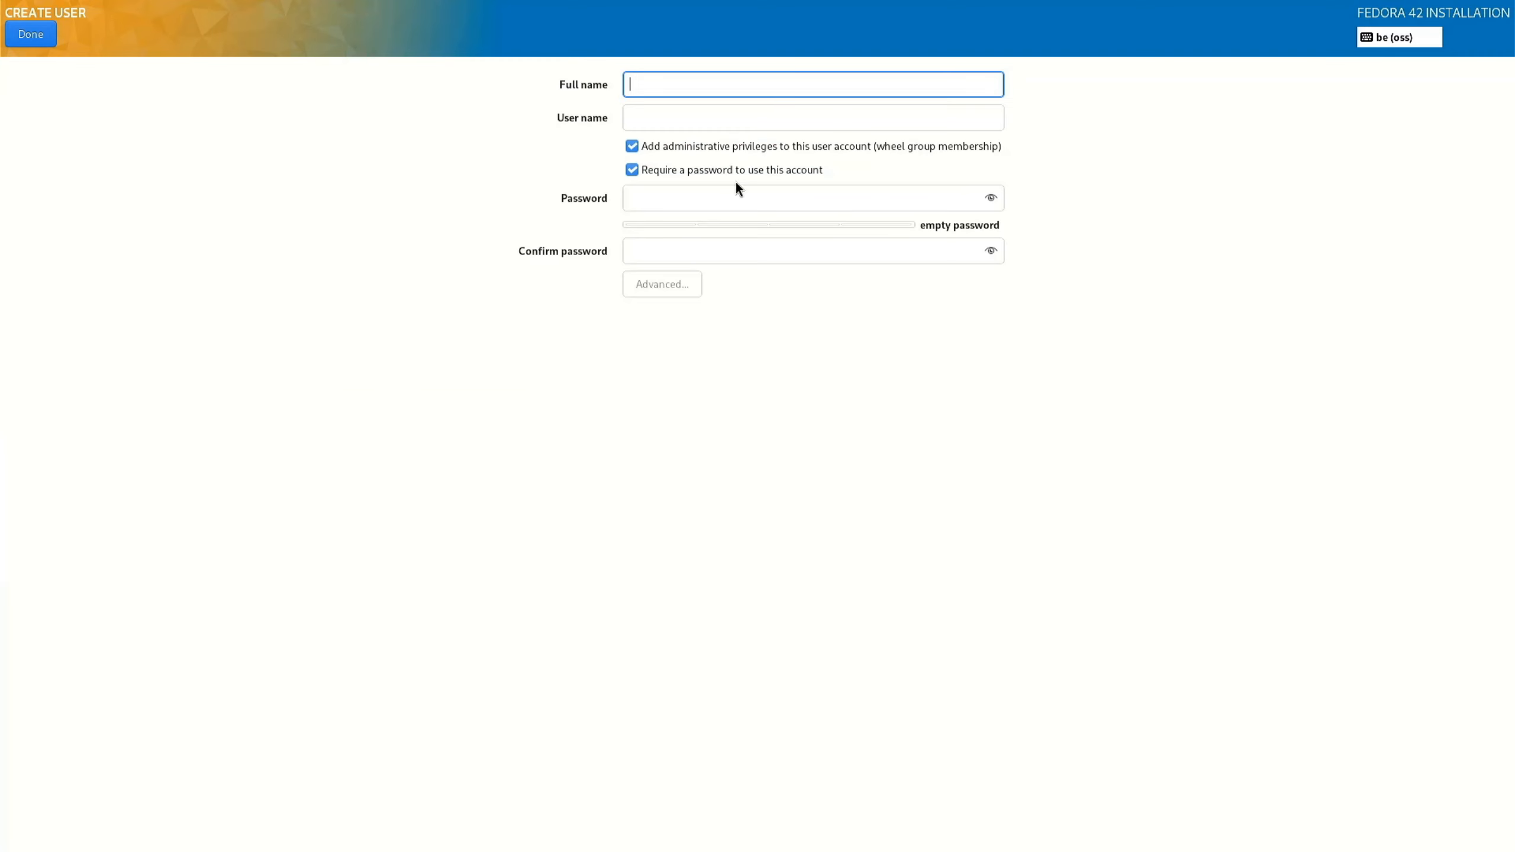
type("Willy")
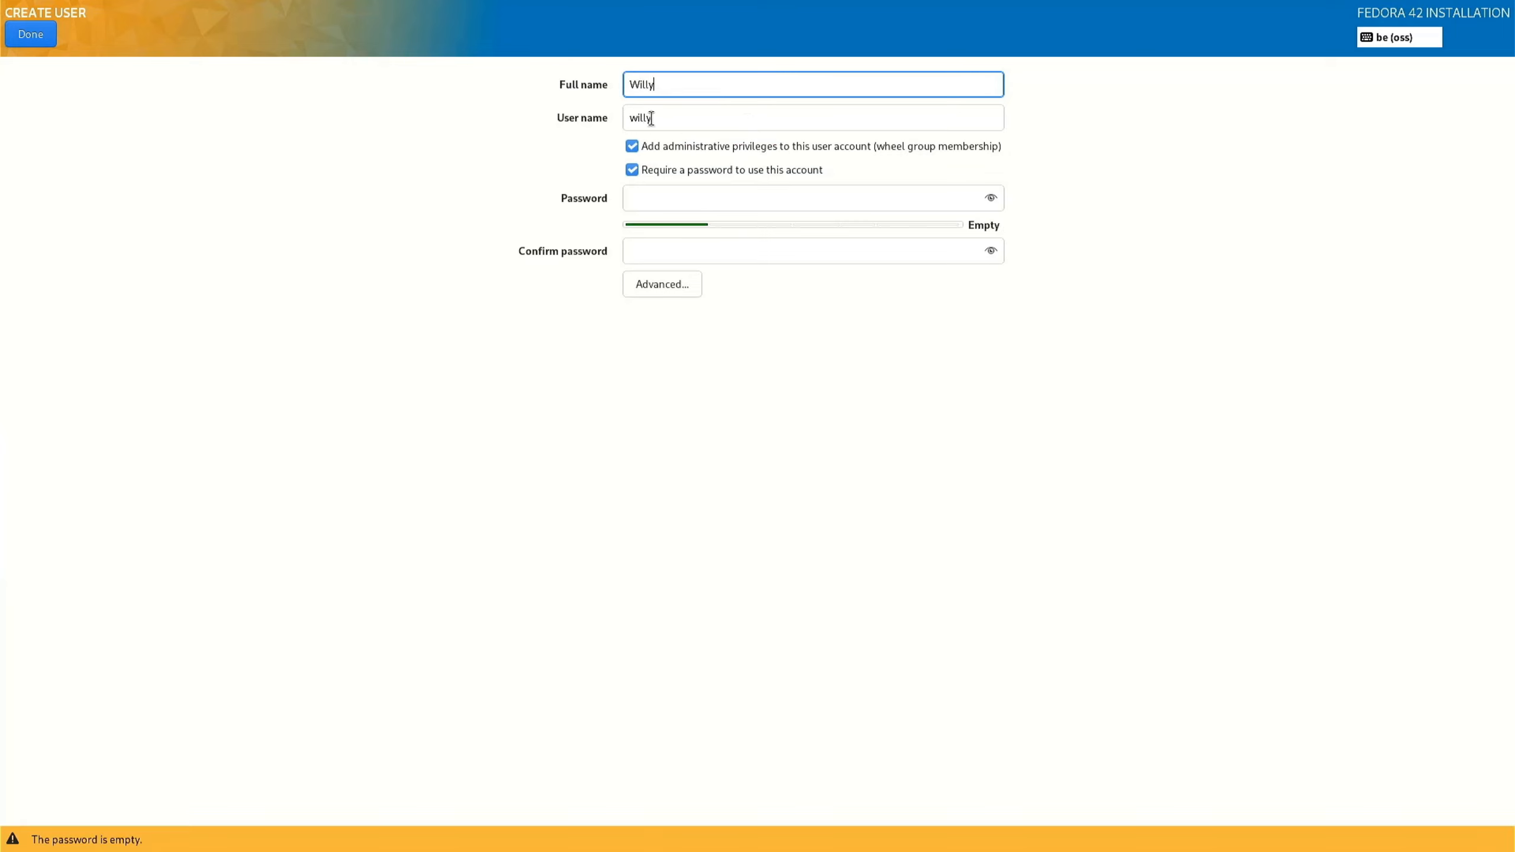
left_click(662, 191)
type("*************")
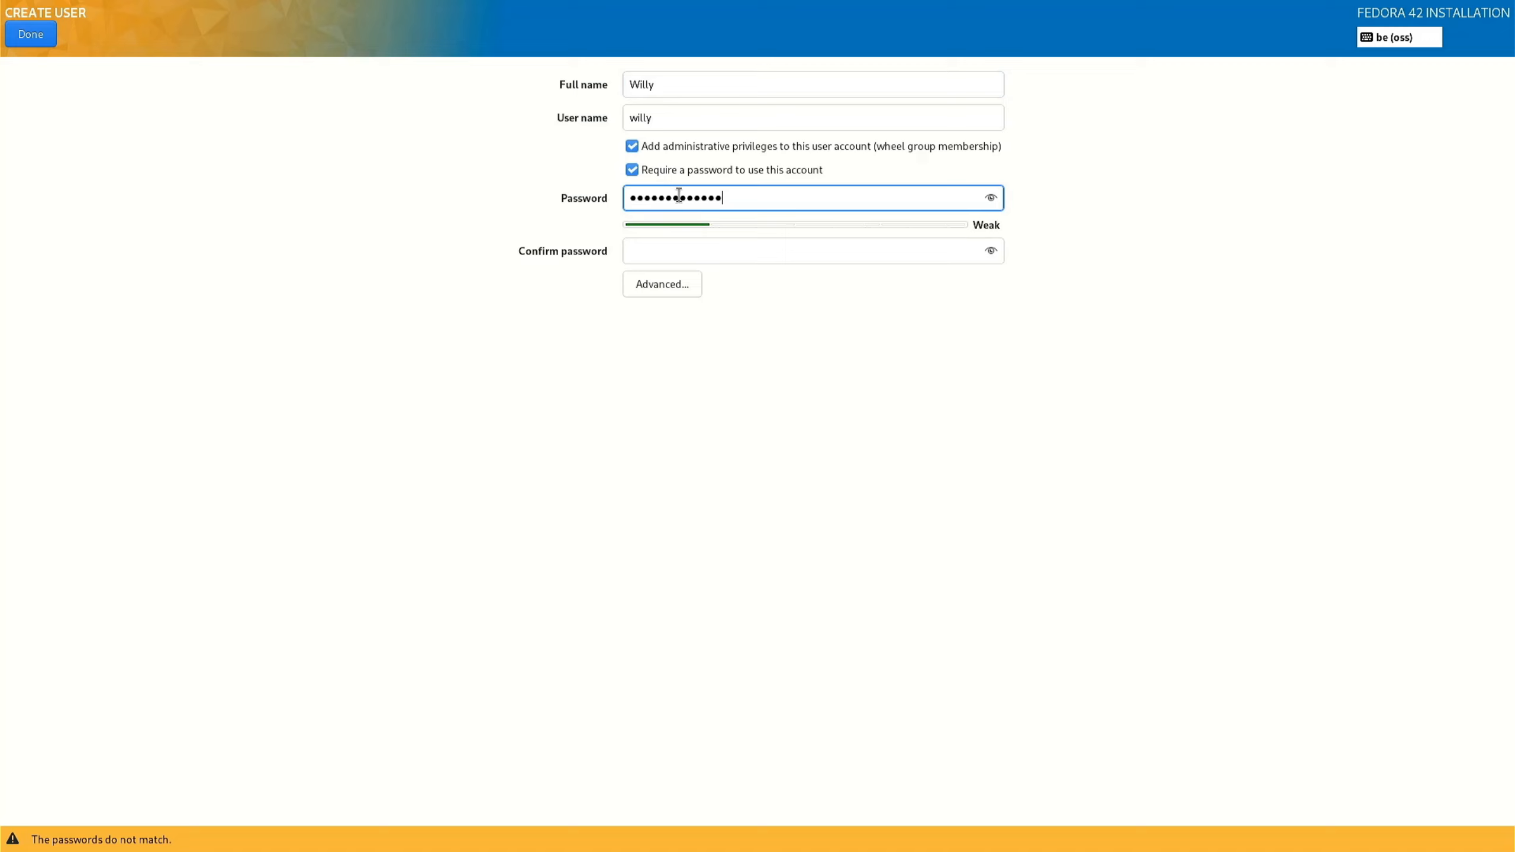
left_click(641, 251)
type("*************")
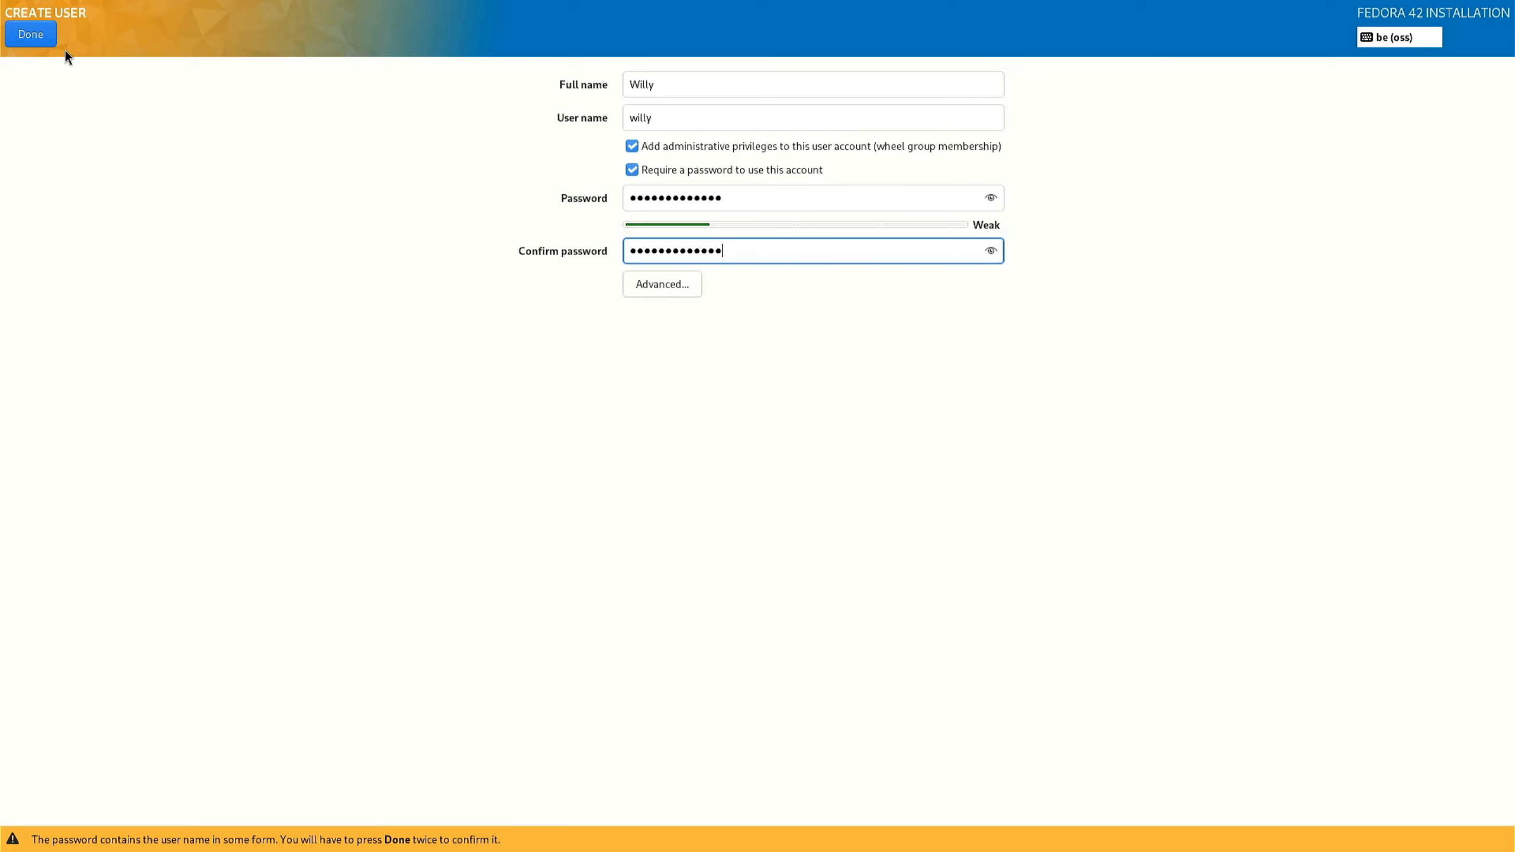
left_click(22, 33)
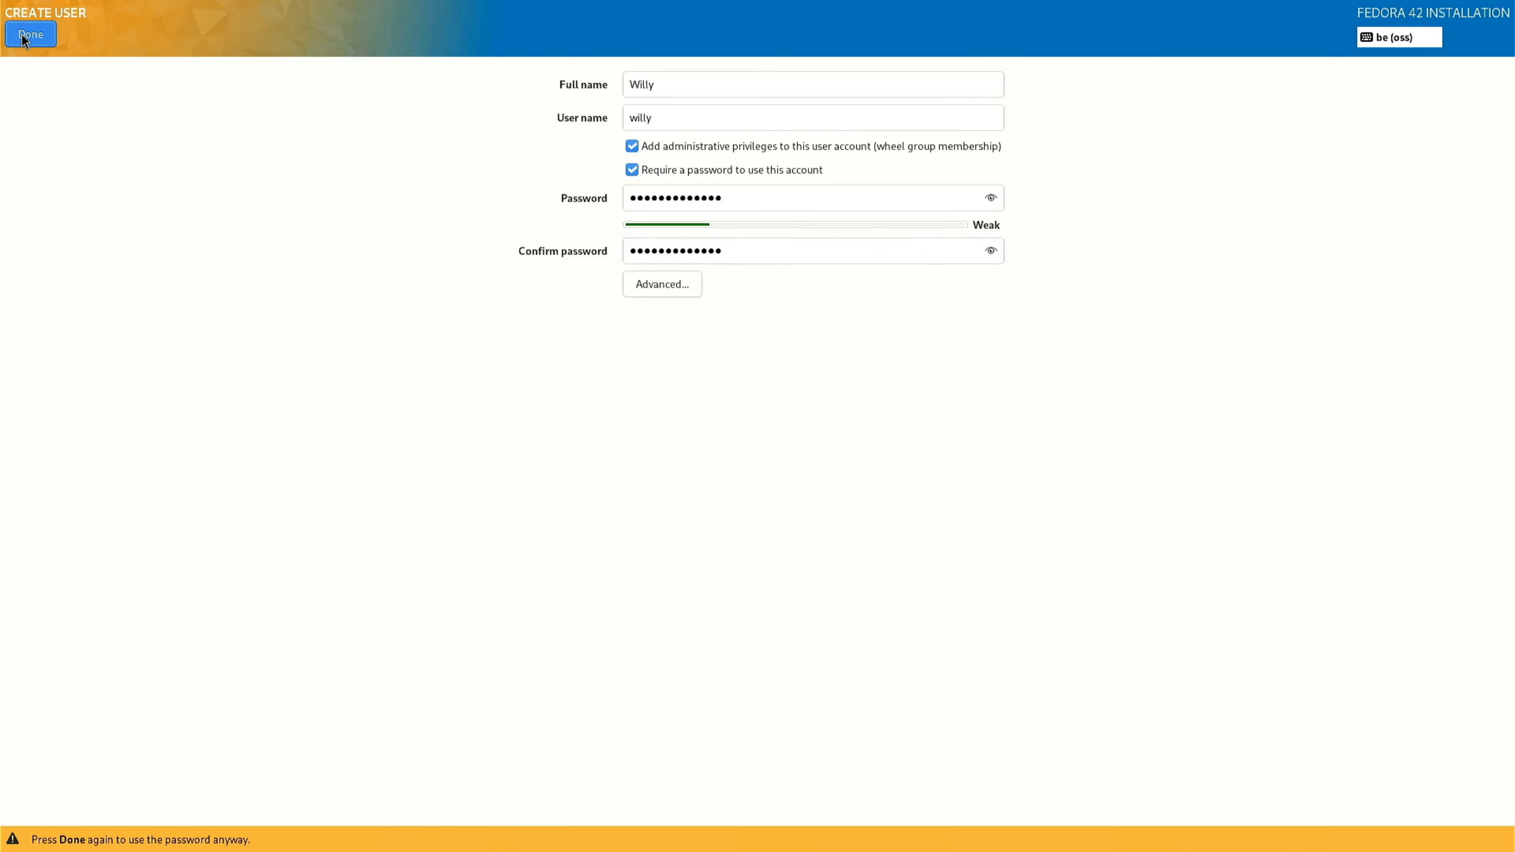
left_click(21, 33)
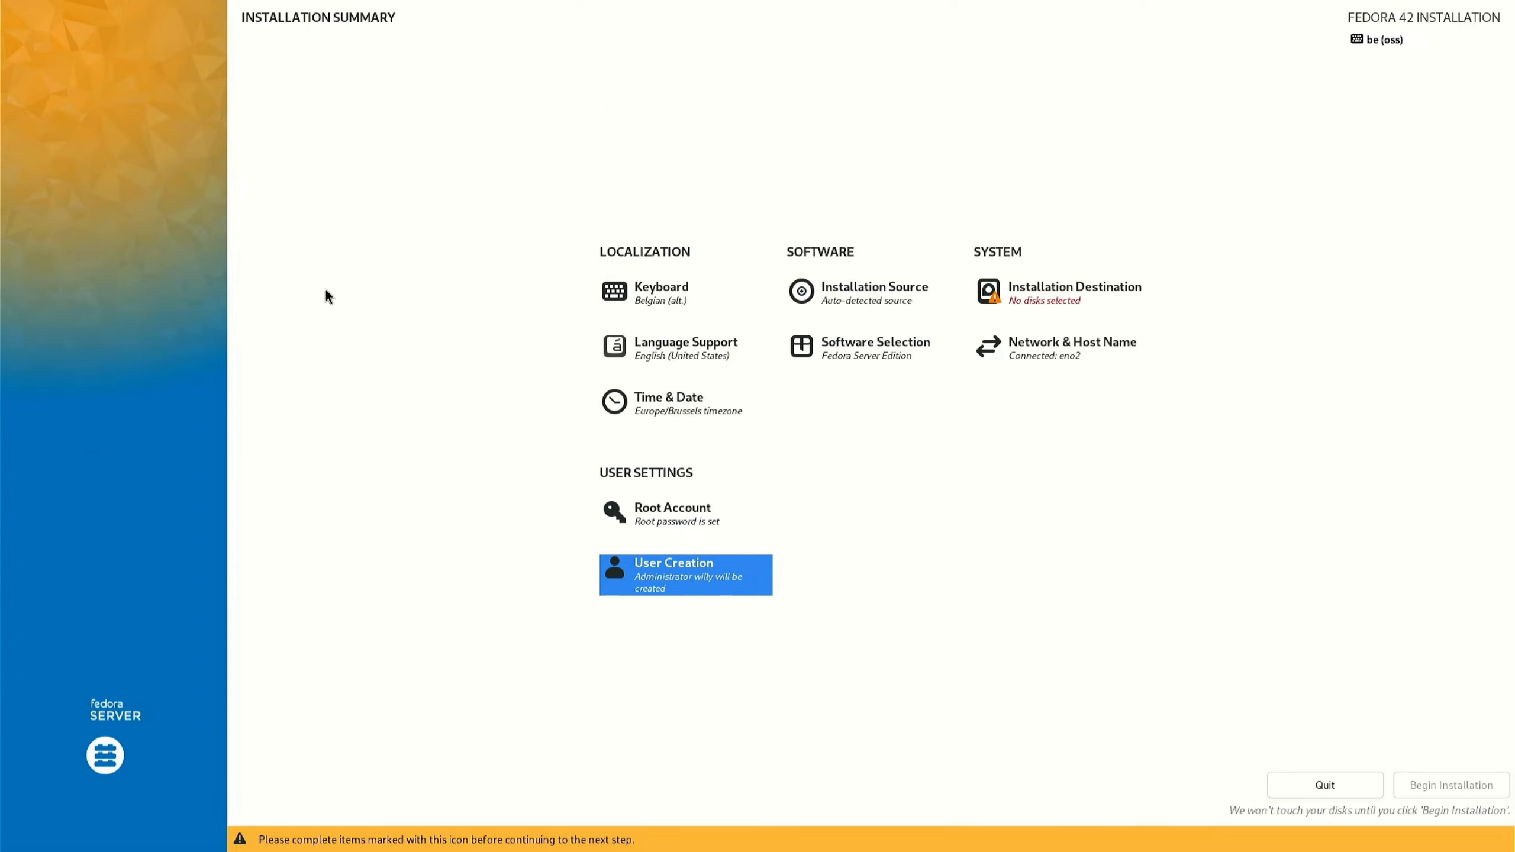
Review the installation source and software selection, keeping auto-detected source and Fedora Server Edition.
left_click(844, 297)
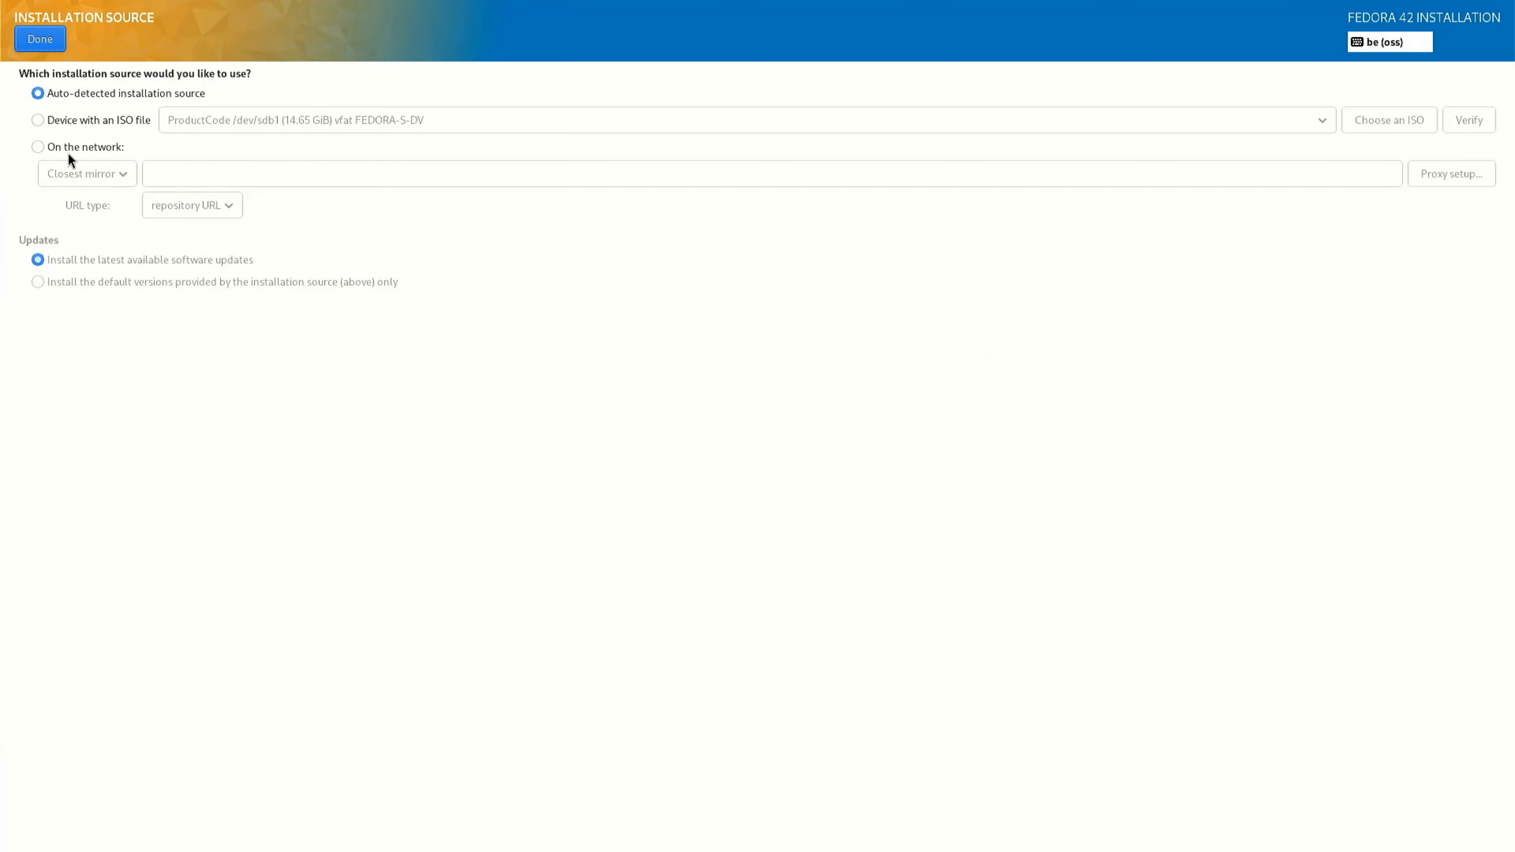
left_click(32, 39)
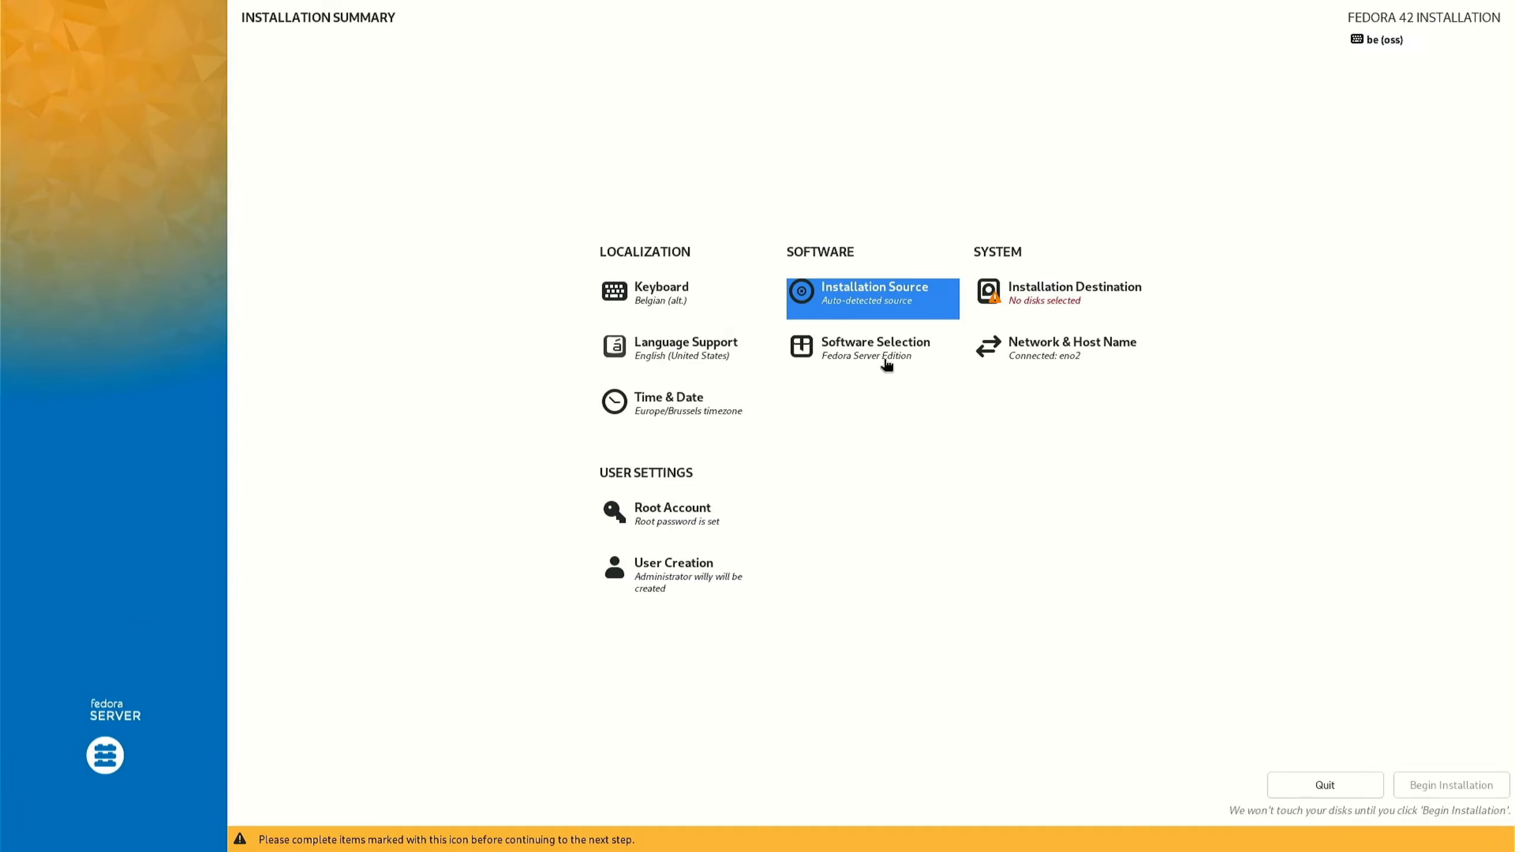
left_click(878, 352)
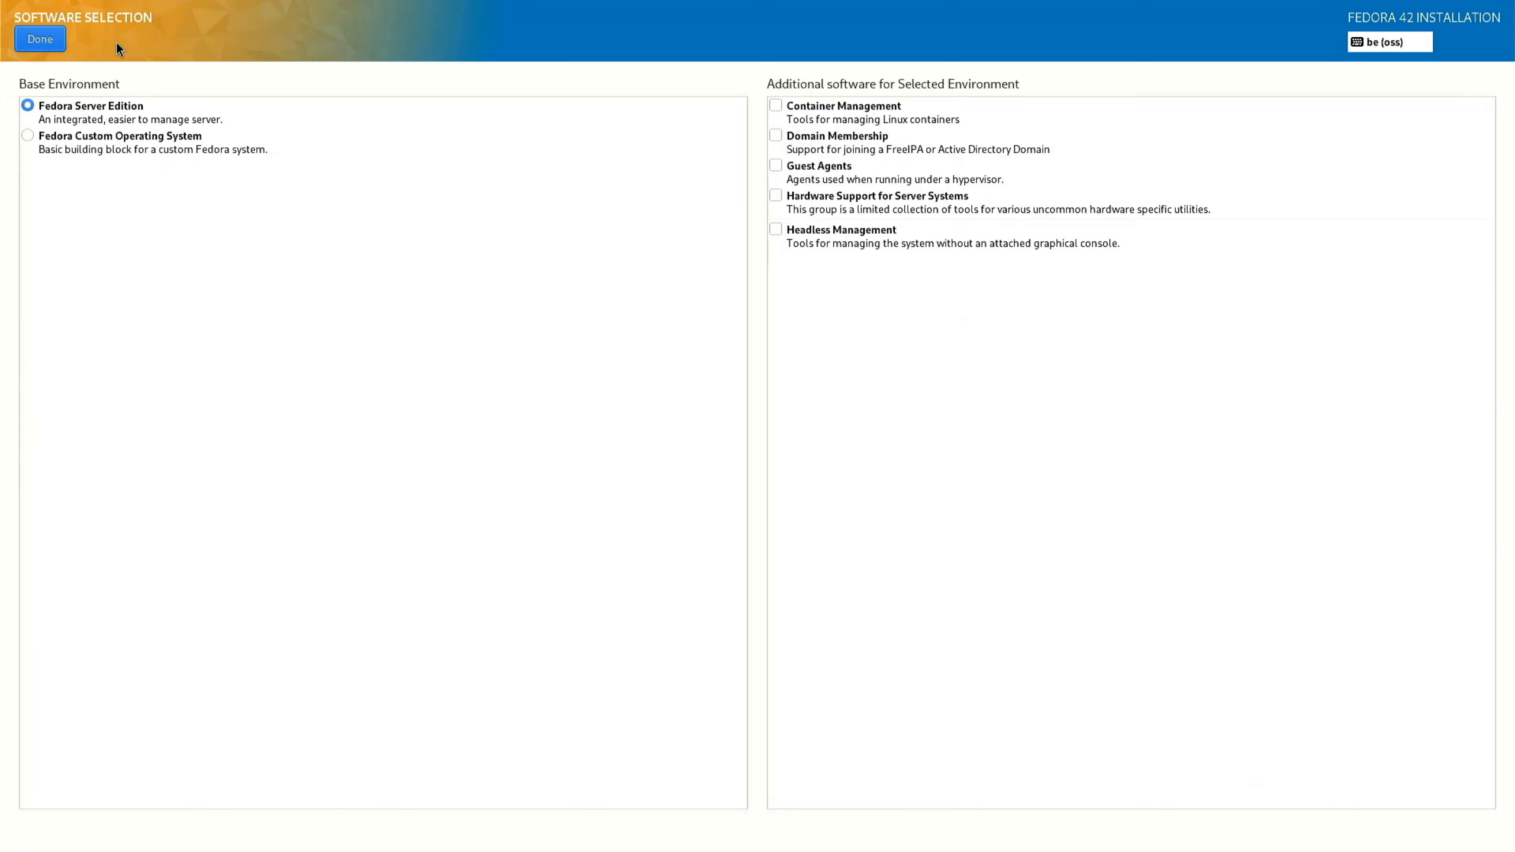
left_click(40, 39)
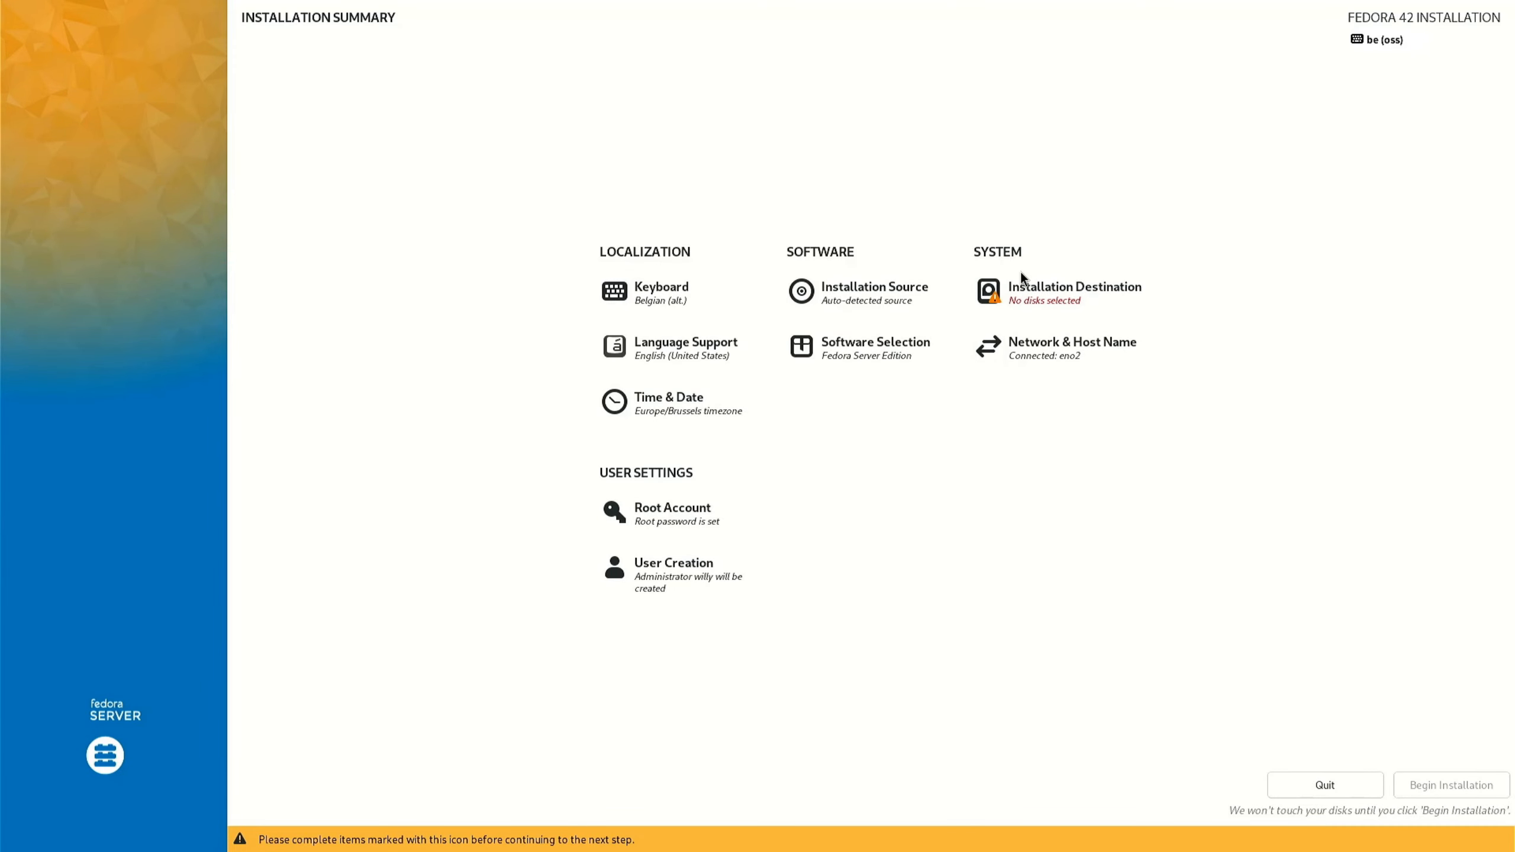
Review the network settings and inspect the connected Ethernet (eno2) interface.
left_click(1057, 352)
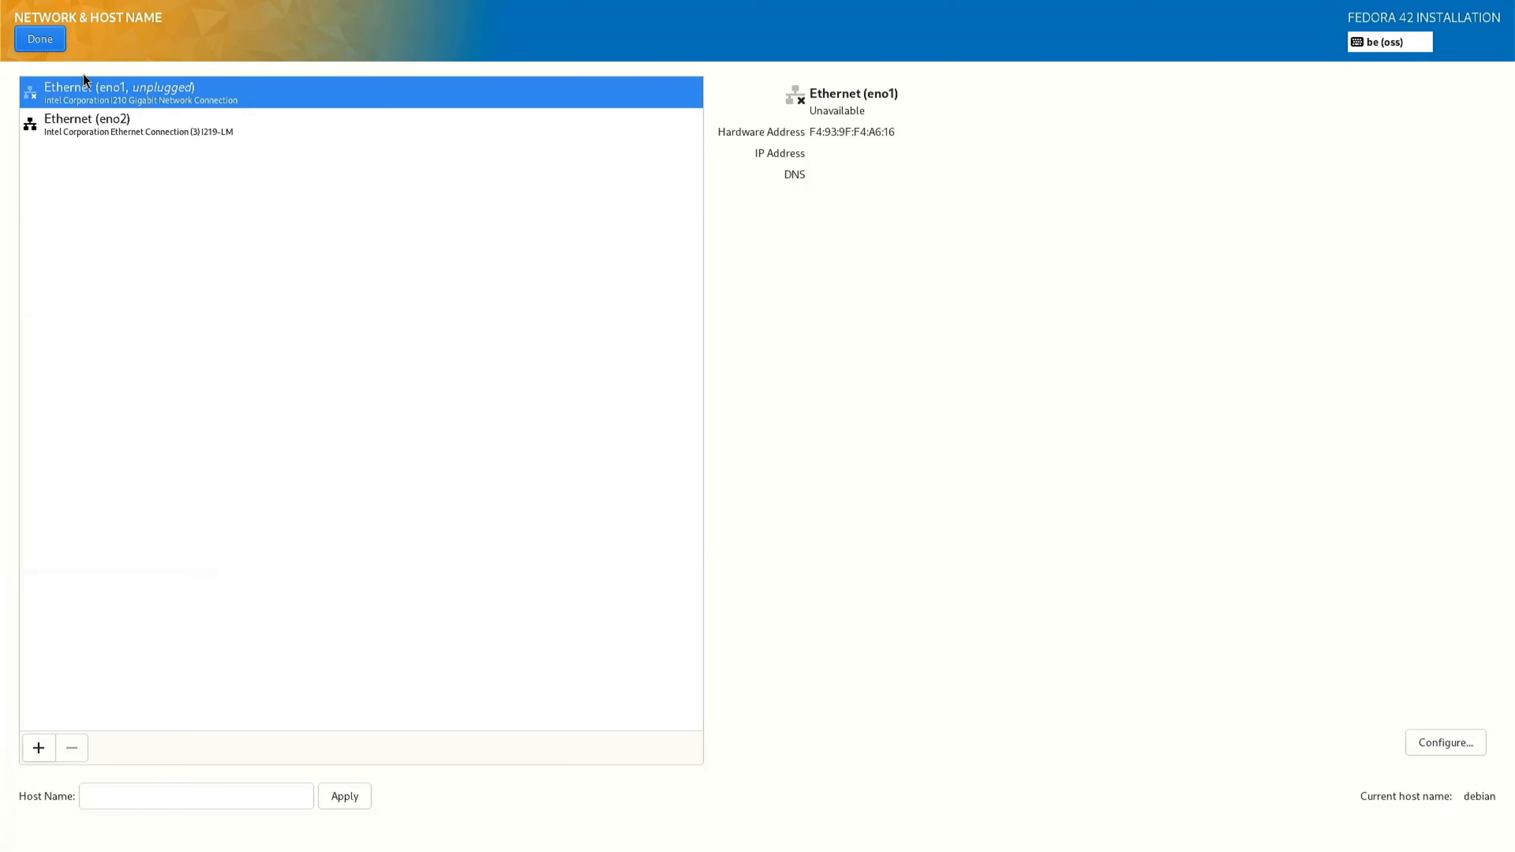
left_click(88, 124)
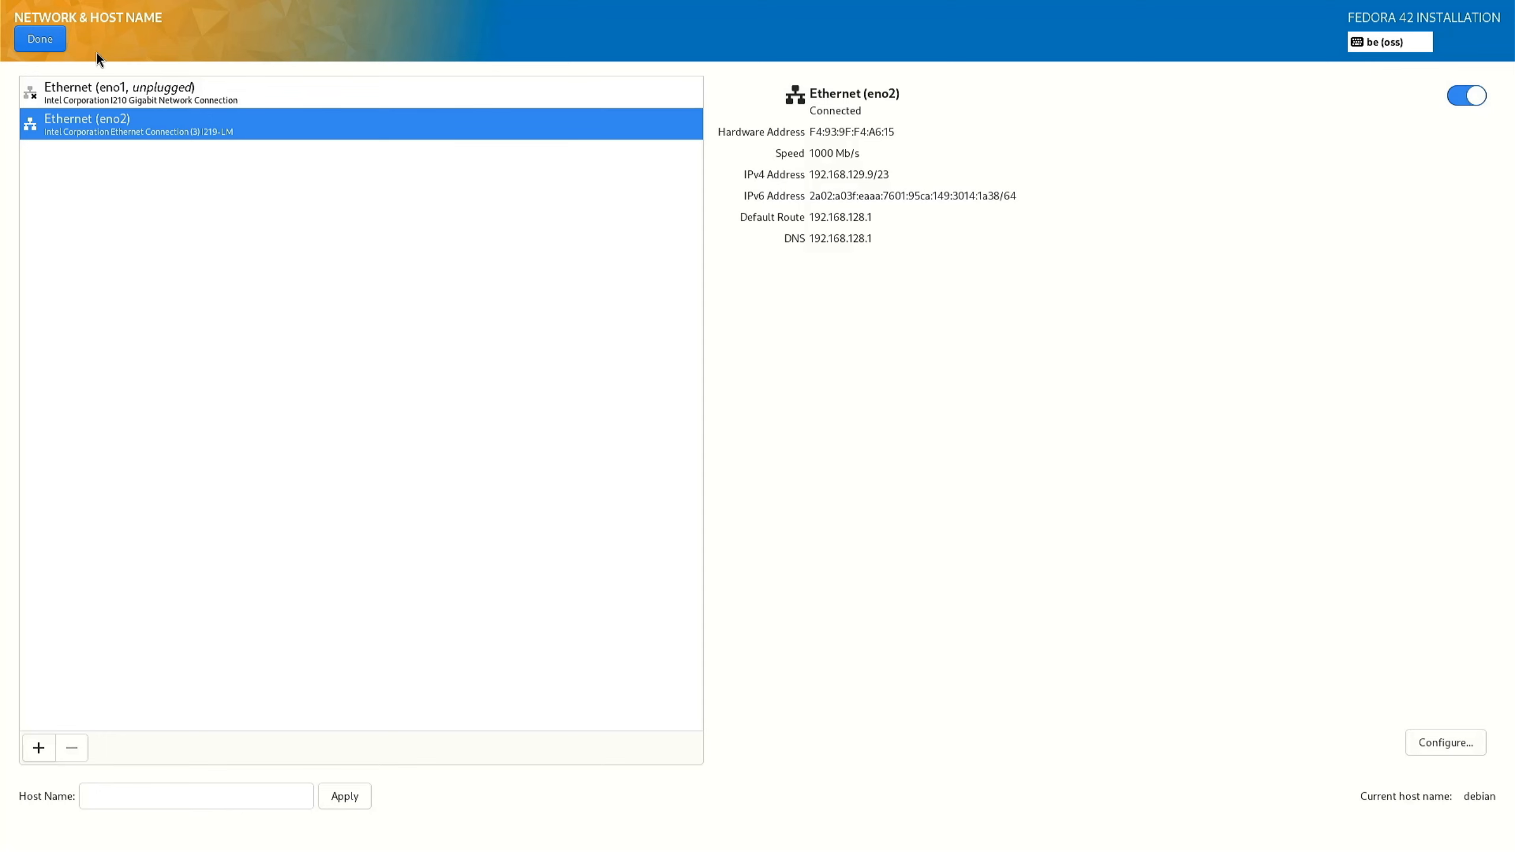
left_click(58, 43)
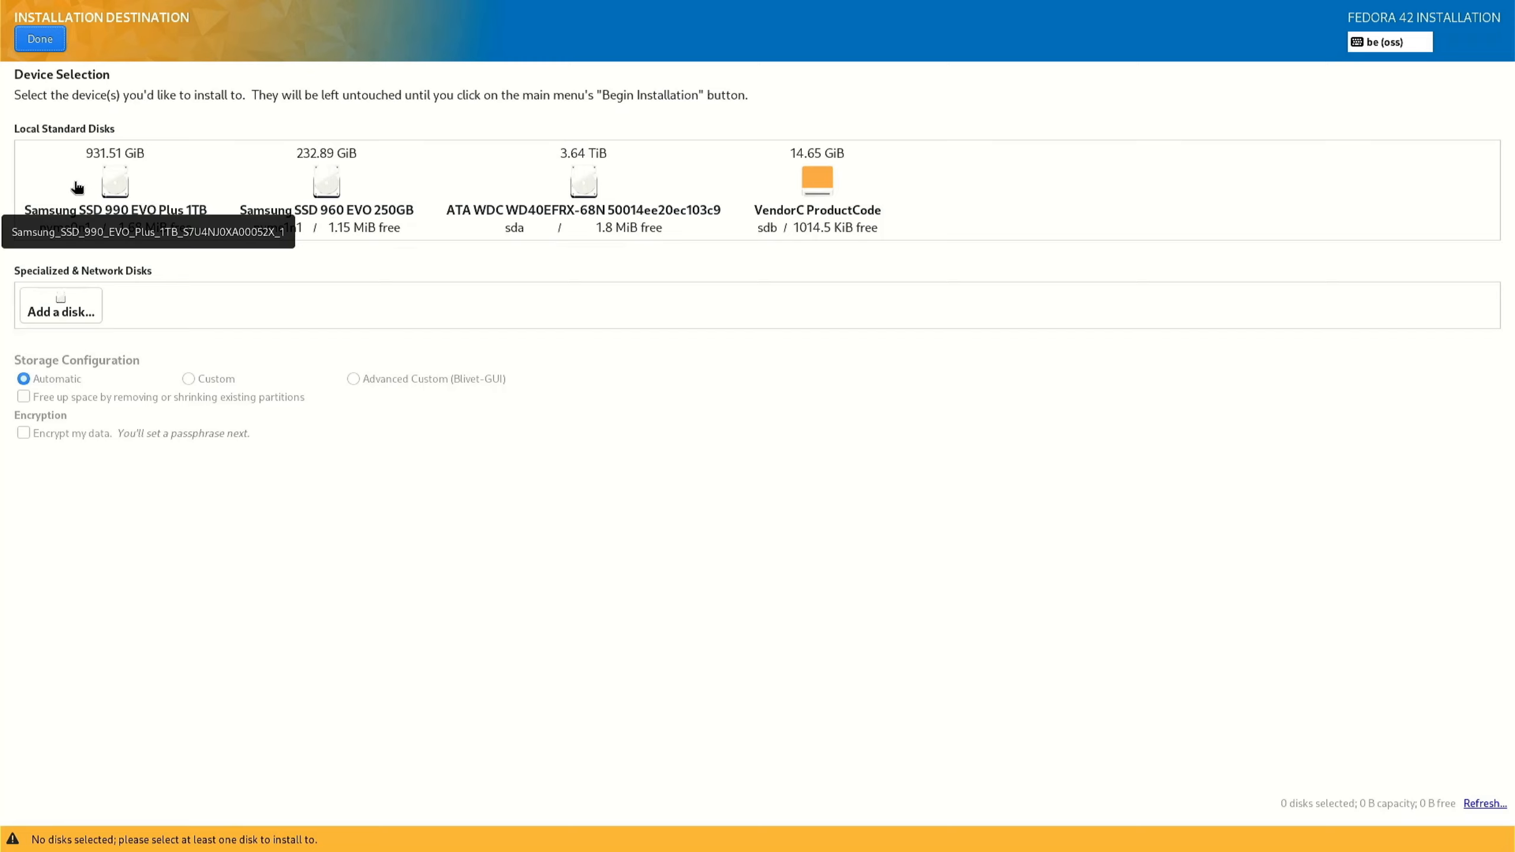
Select the Samsung SSD 990 EVO Plus 1TB as installation disk with Custom storage configuration.
left_click(119, 187)
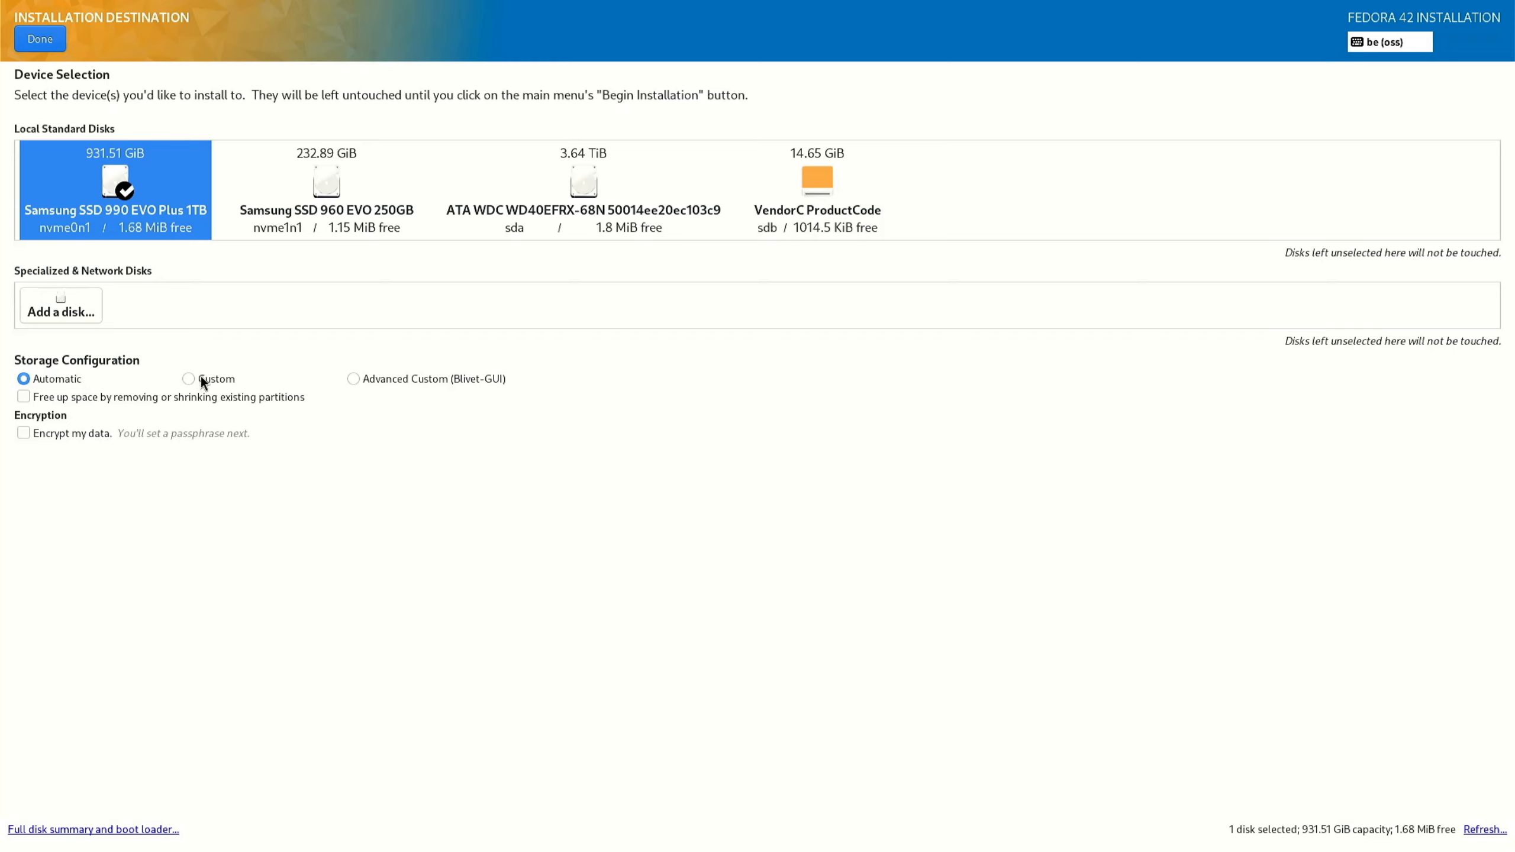
left_click(185, 378)
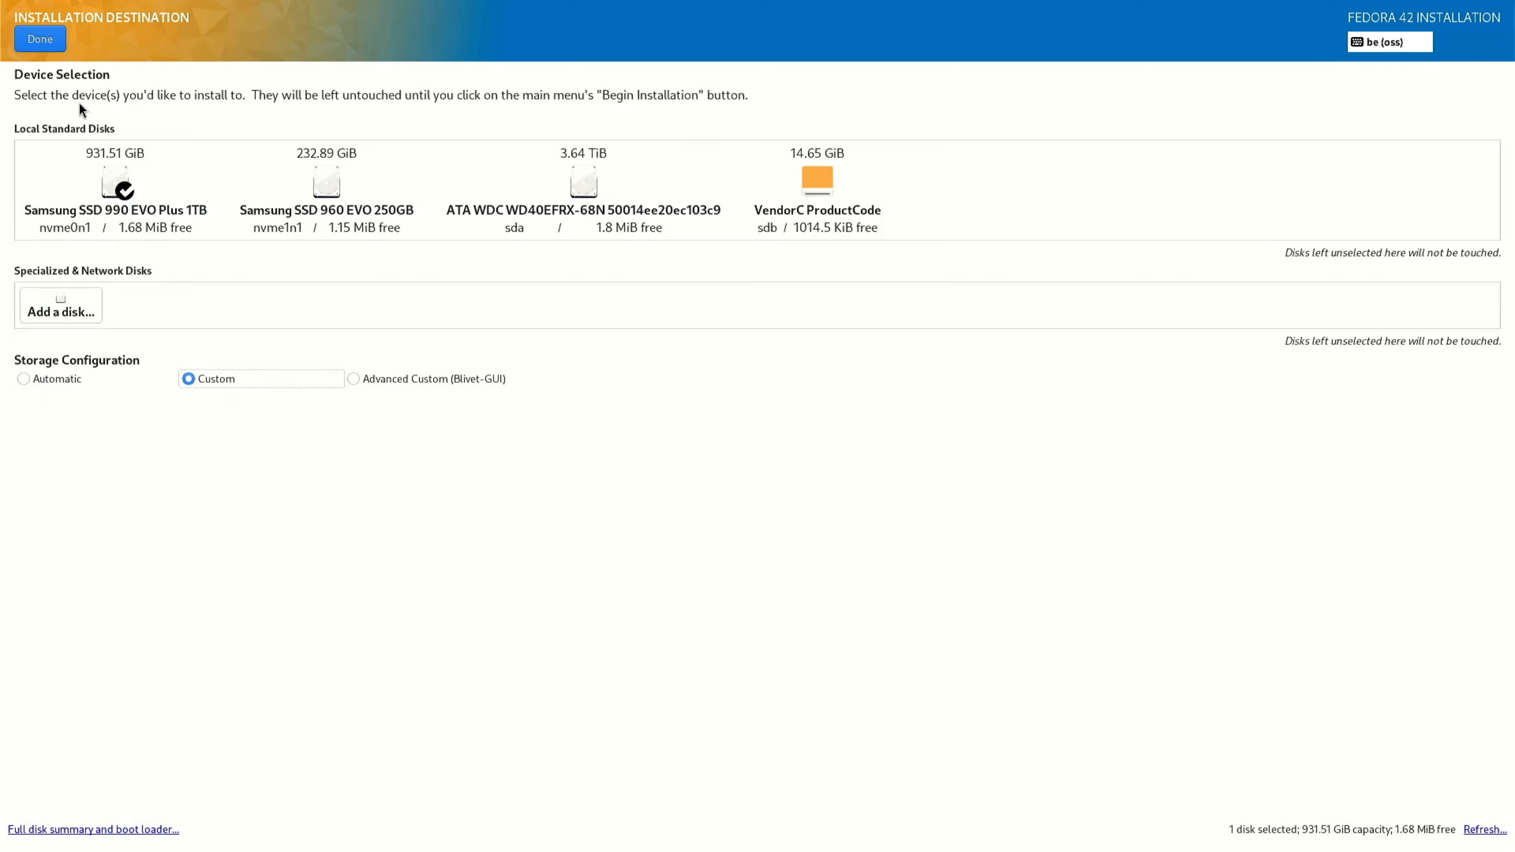
left_click(34, 39)
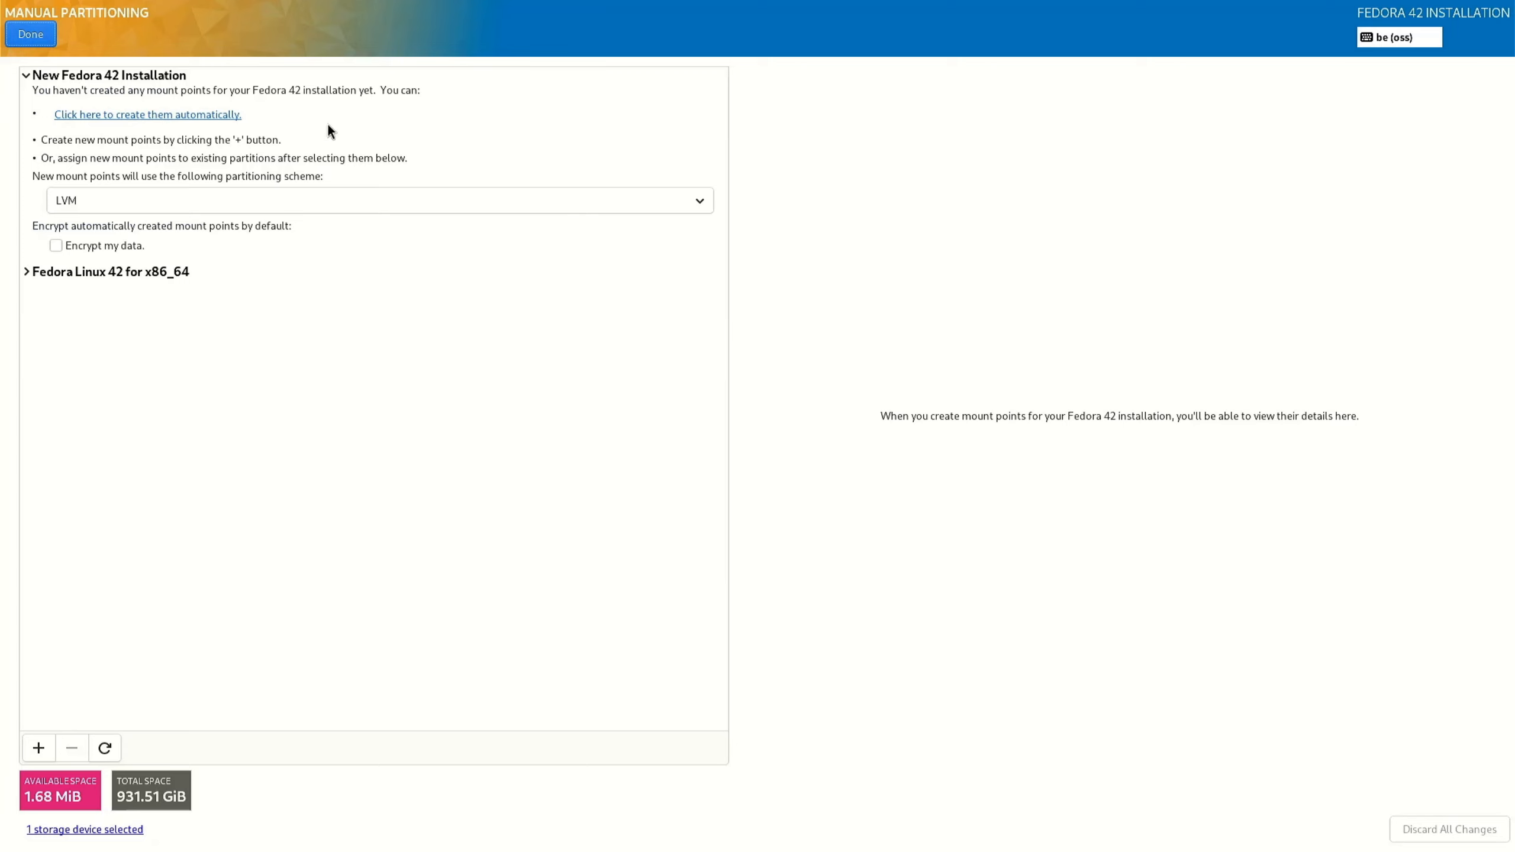
Delete the existing Fedora Linux 42 root volume along with all its file systems.
left_click(25, 273)
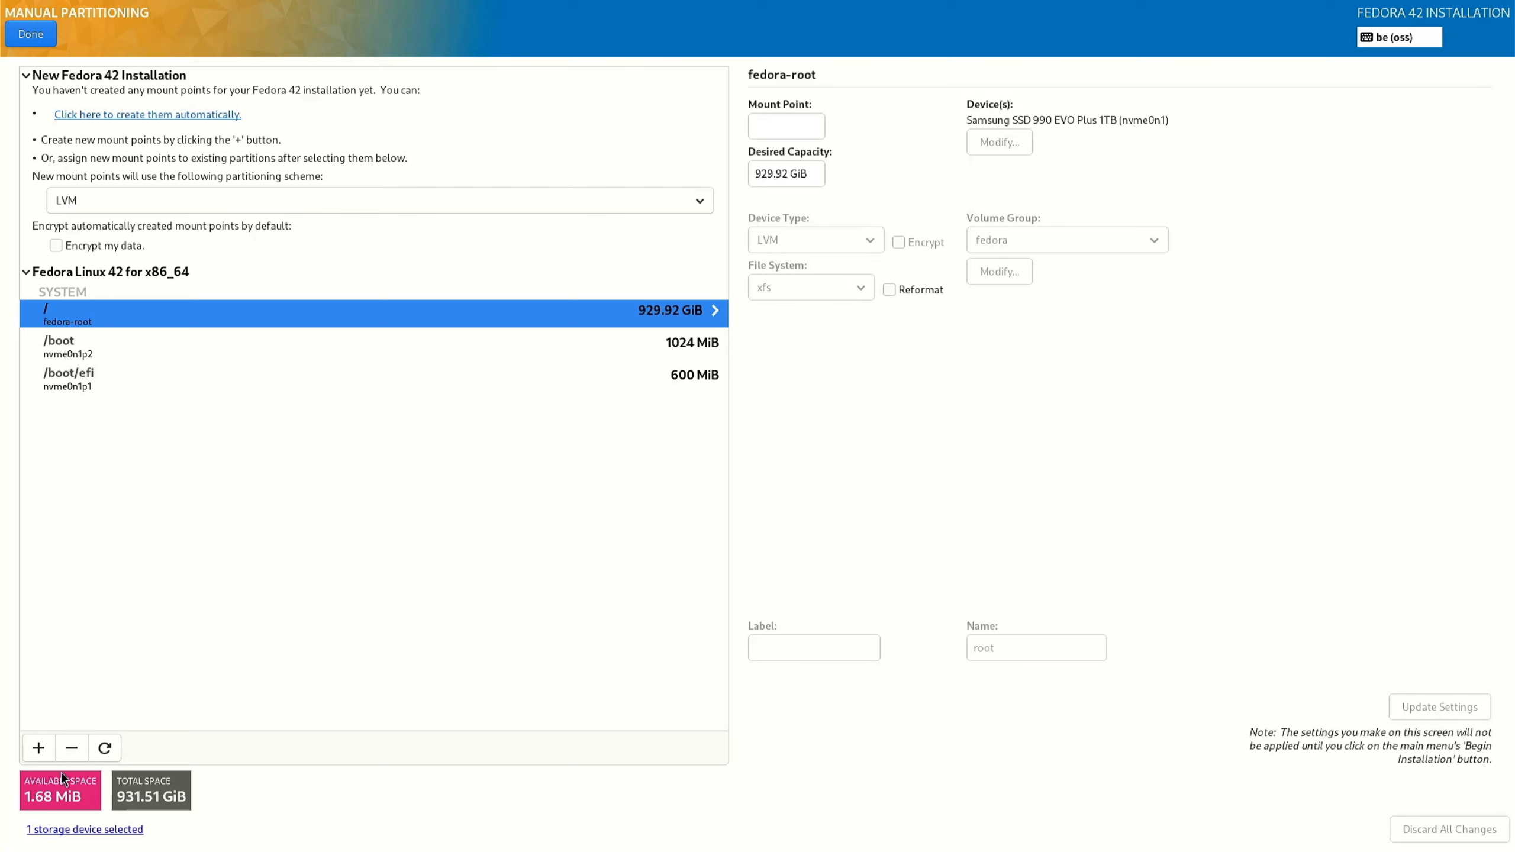
left_click(73, 748)
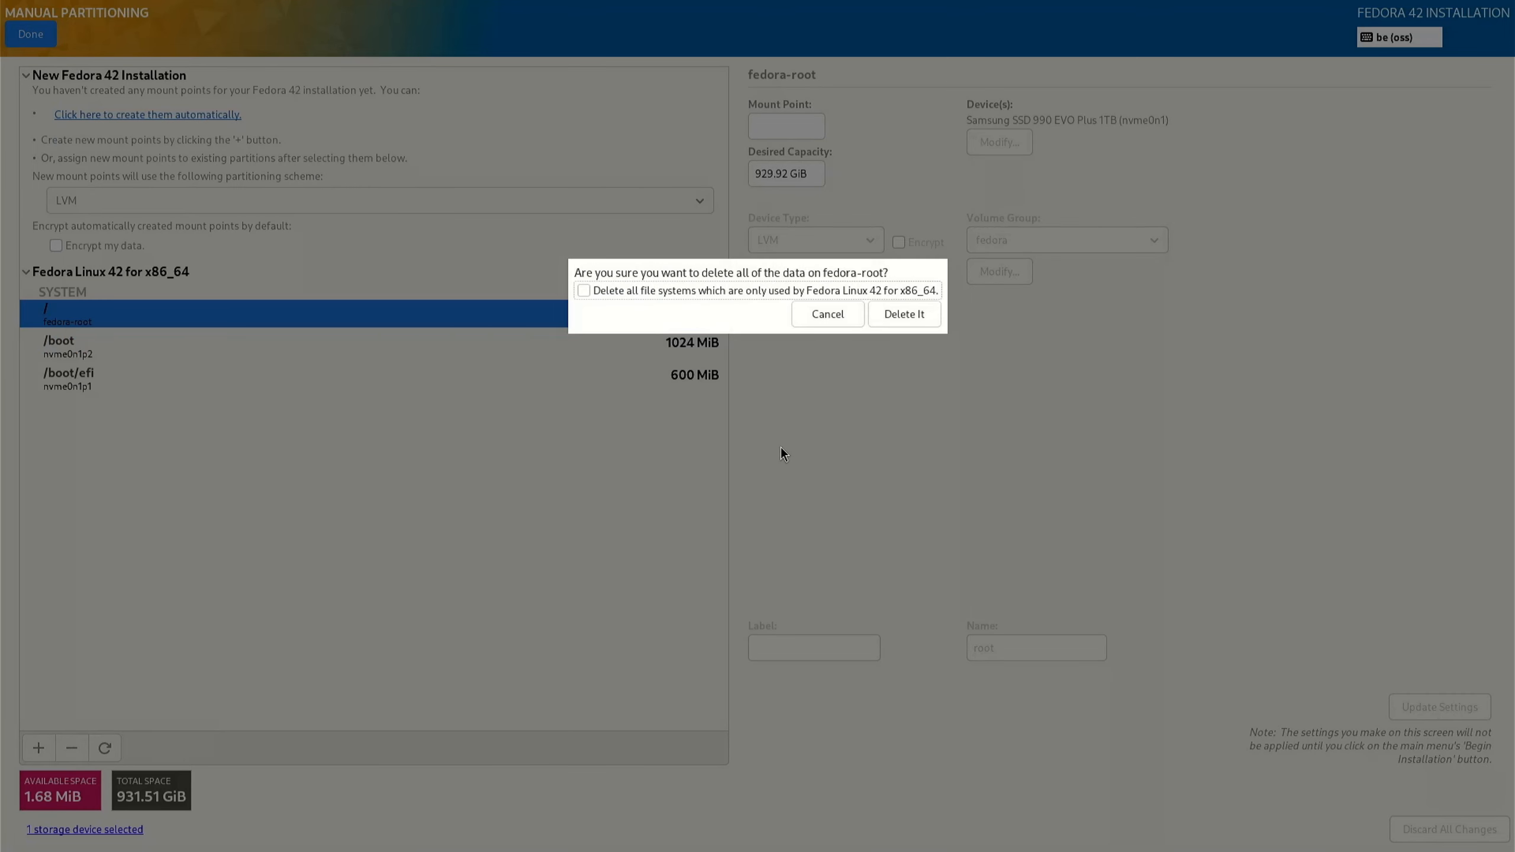
left_click(582, 290)
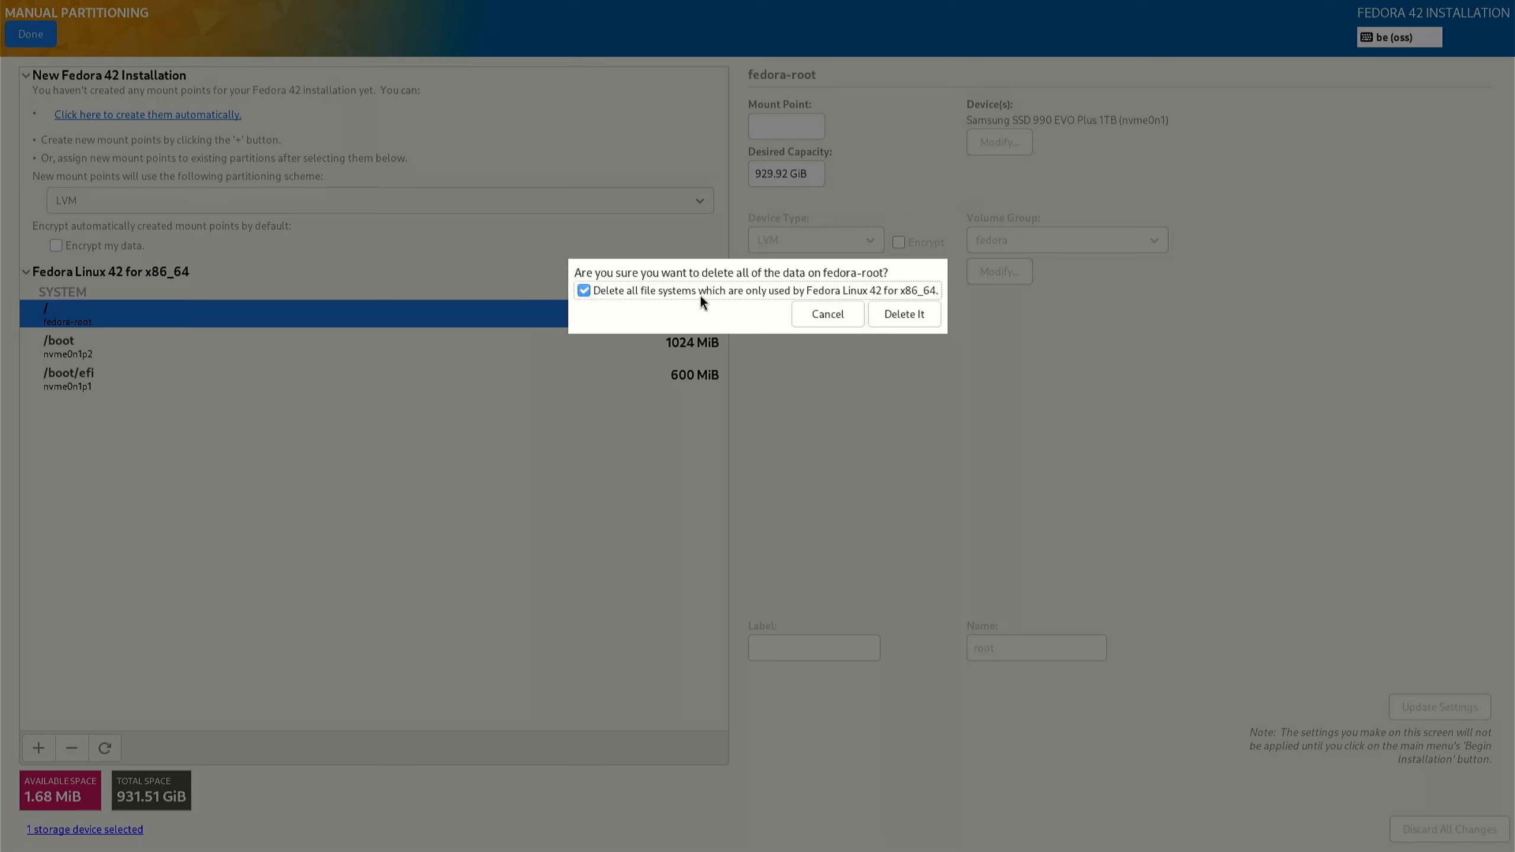
left_click(904, 313)
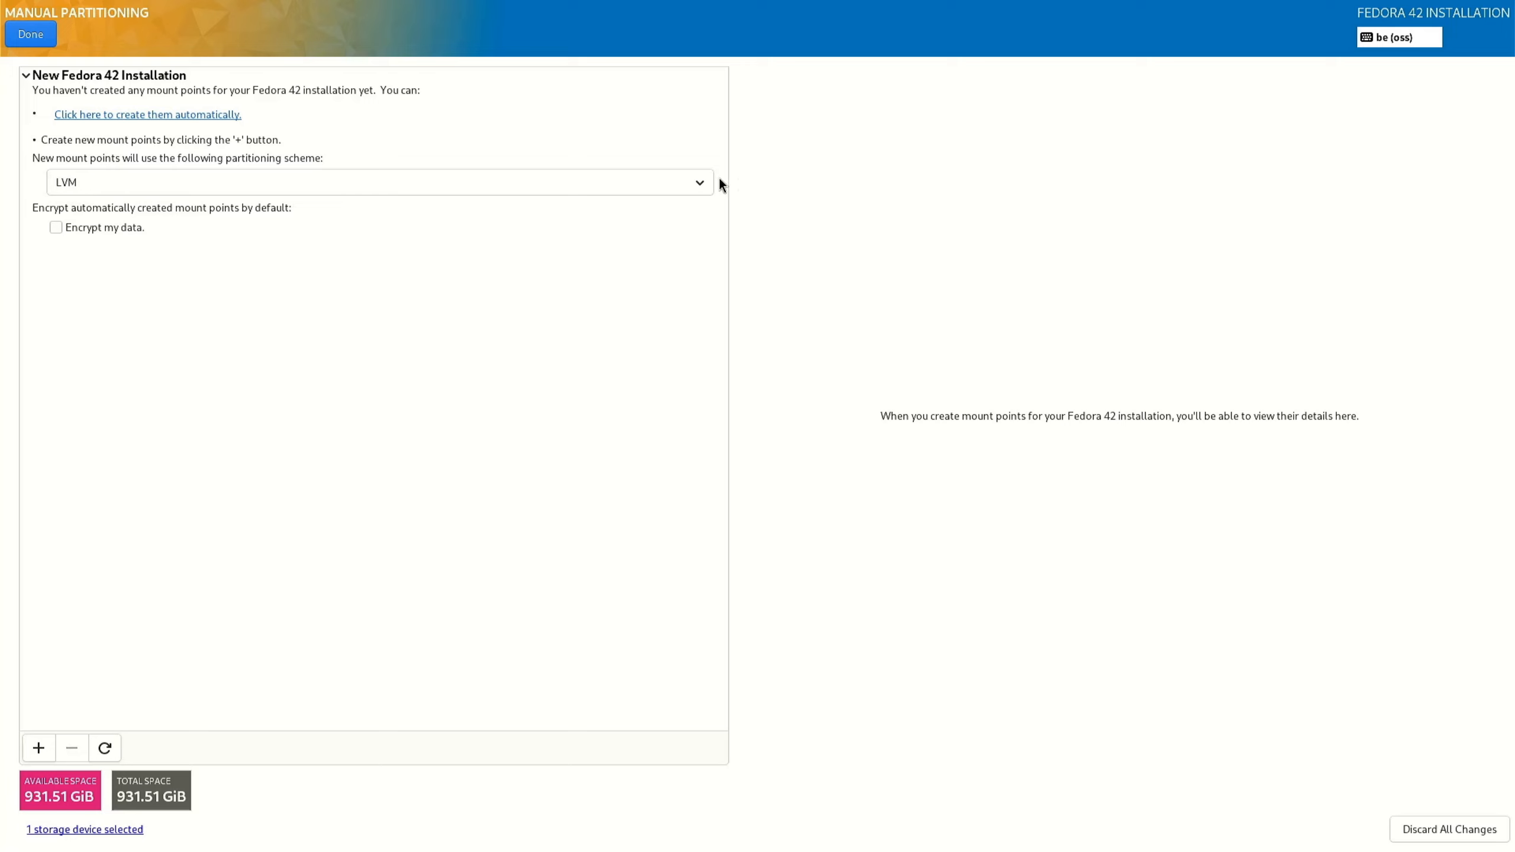
Keep LVM as the partitioning scheme and create the mount points automatically.
left_click(699, 182)
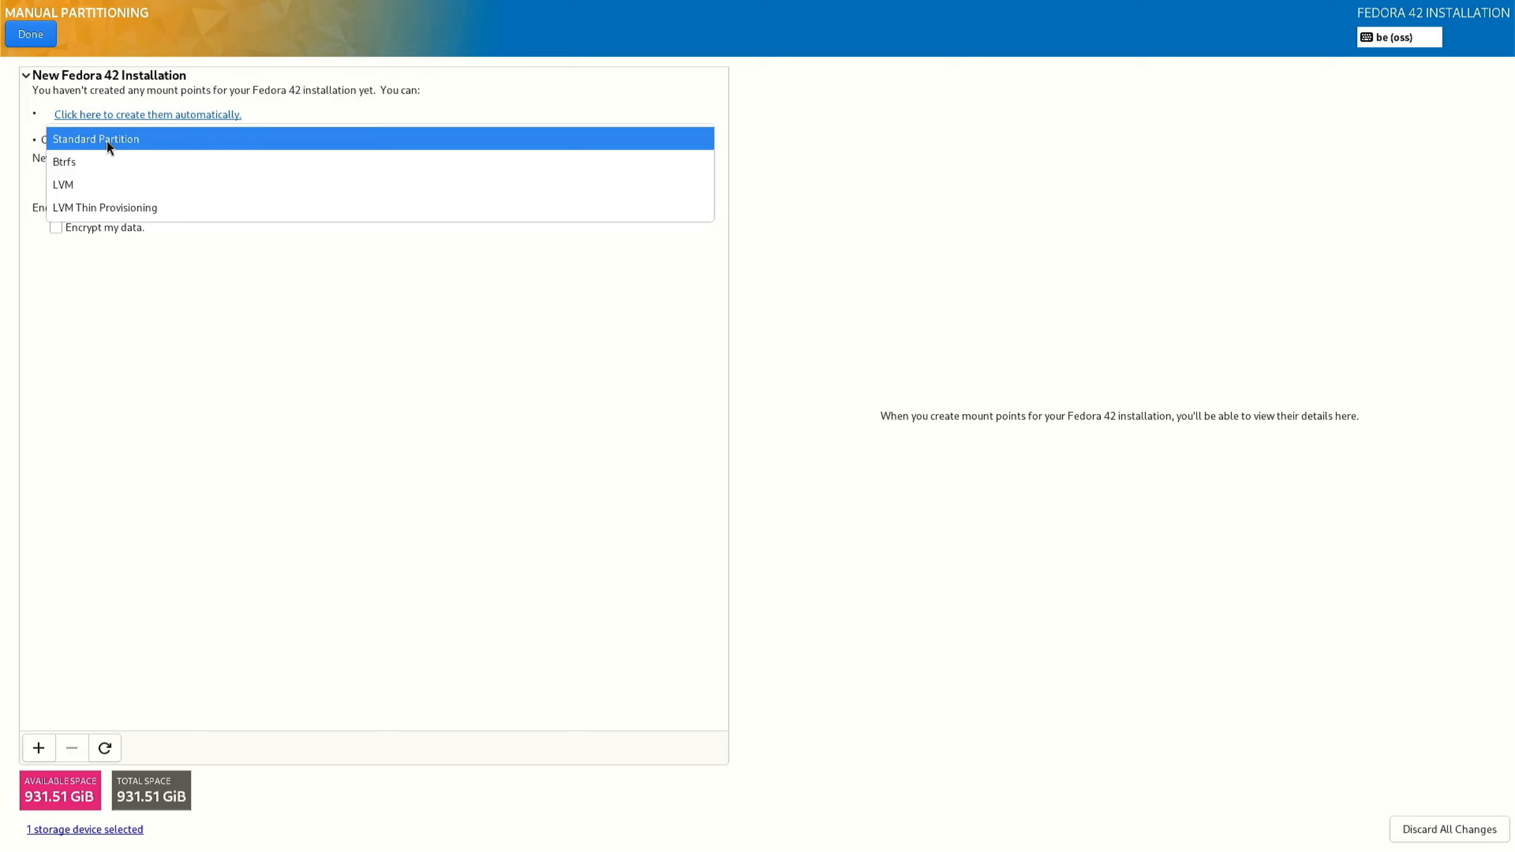
left_click(64, 185)
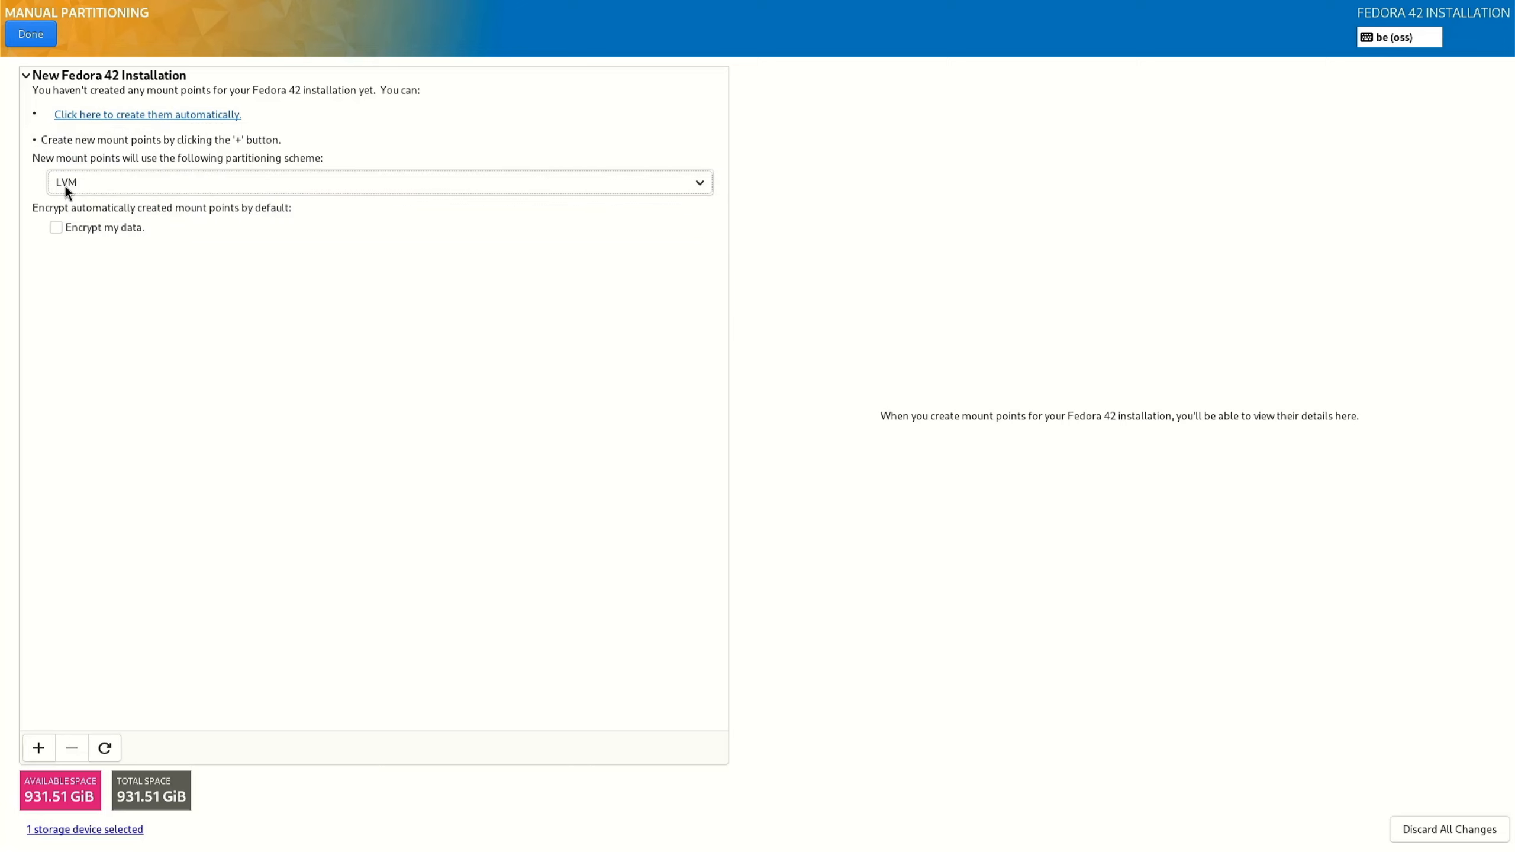
left_click(140, 117)
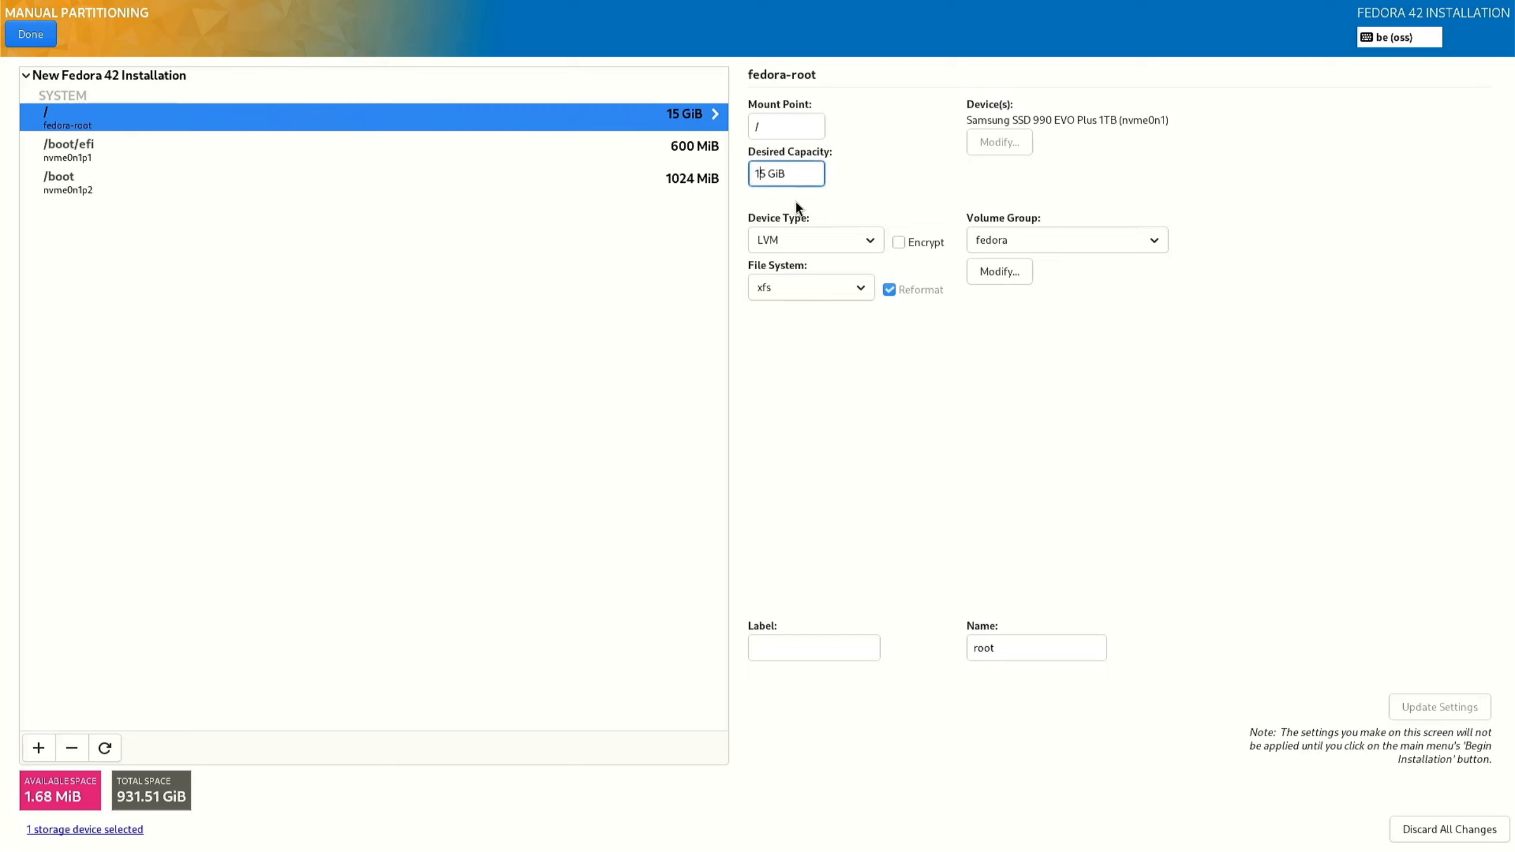
Set the root (/) partition's desired capacity to 100 GiB.
key("shift+Left")
type("00")
key("Delete")
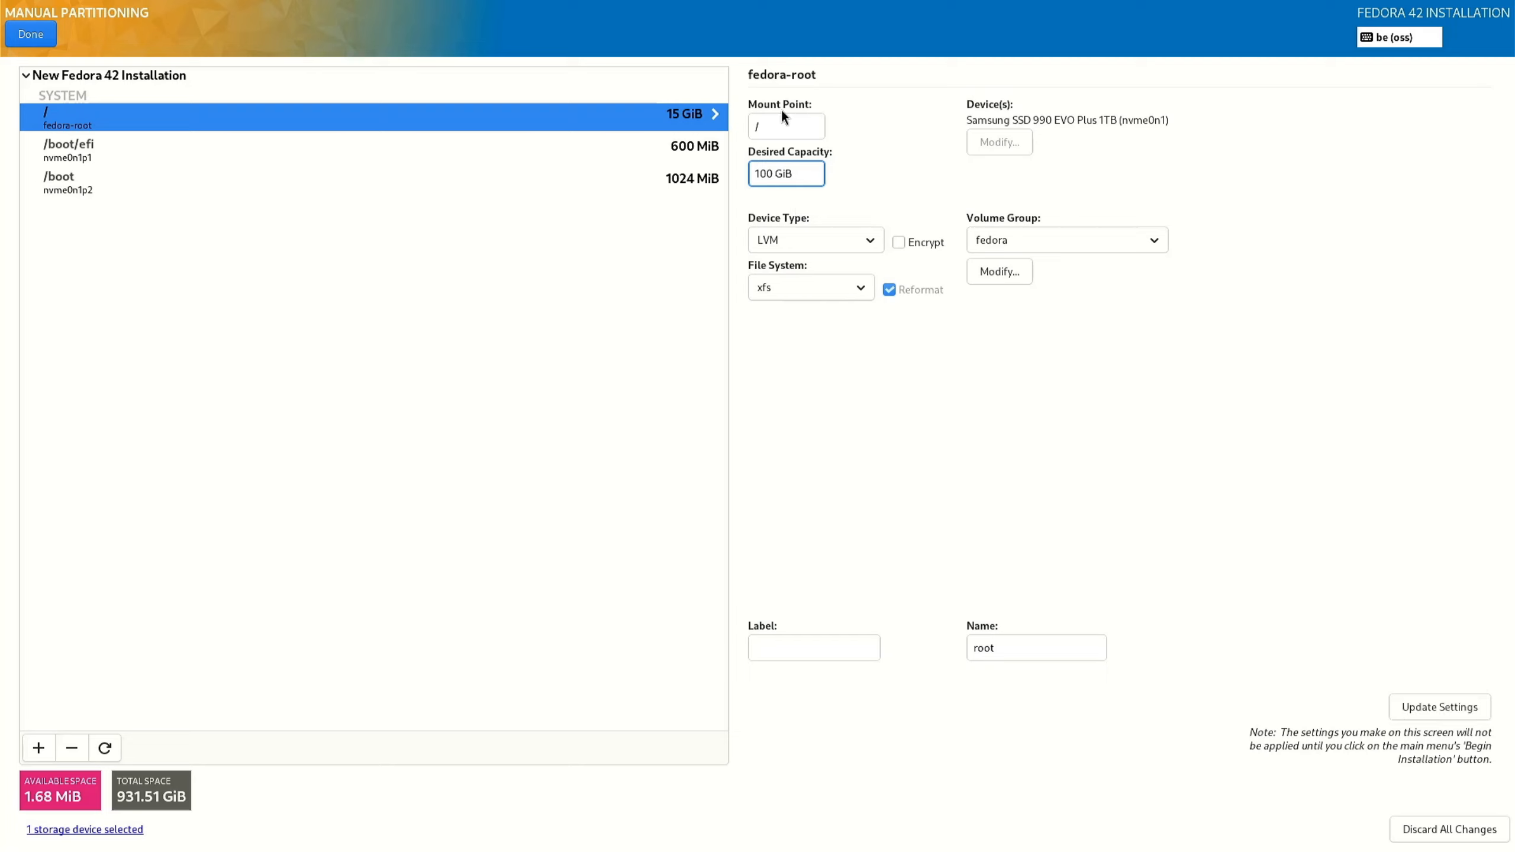